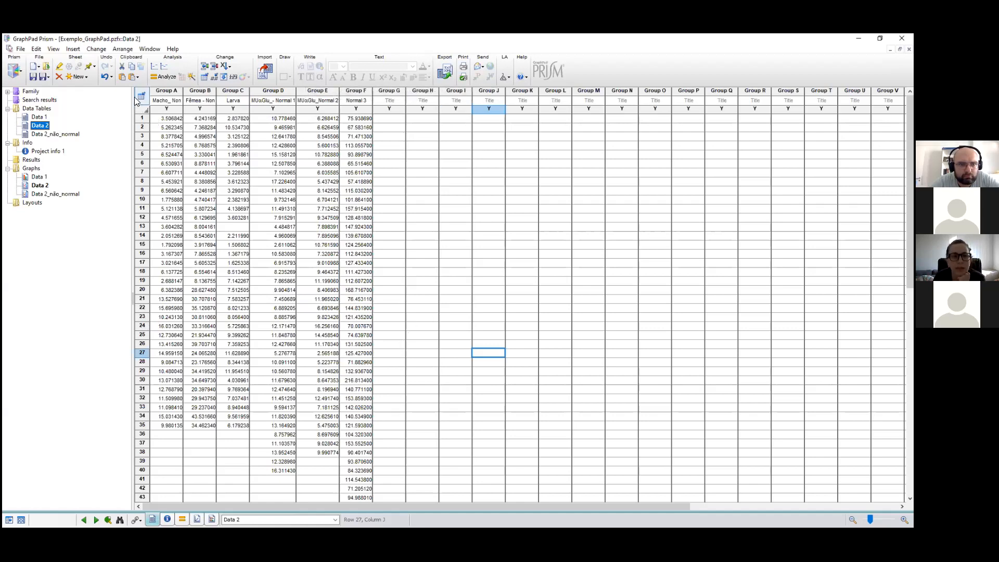
Narrow the project navigator to give the Data 2 table more room
{"action": "left_click_drag", "start_coordinate": [133, 101], "coordinate": [99, 106]}
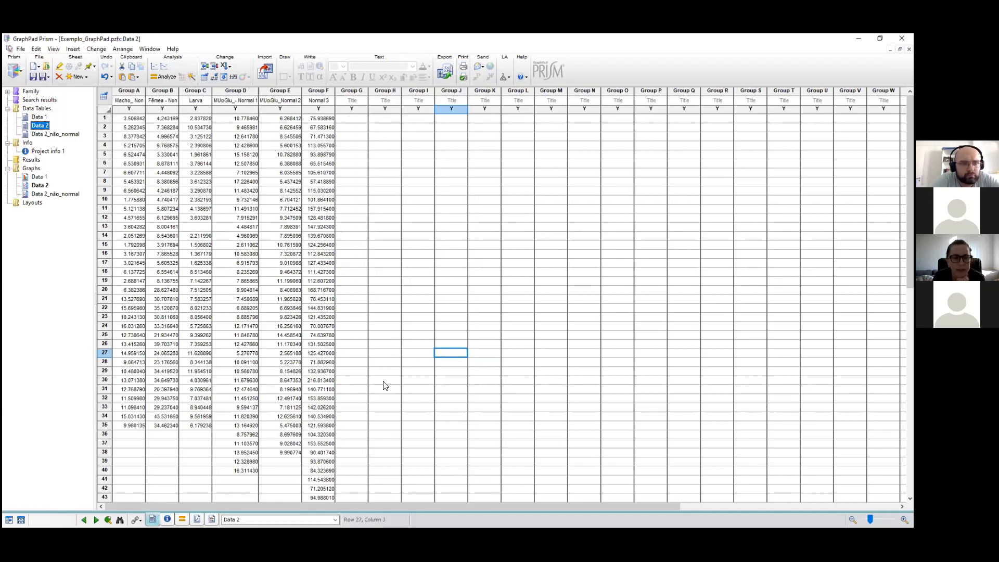
{"action": "left_click", "coordinate": [40, 126]}
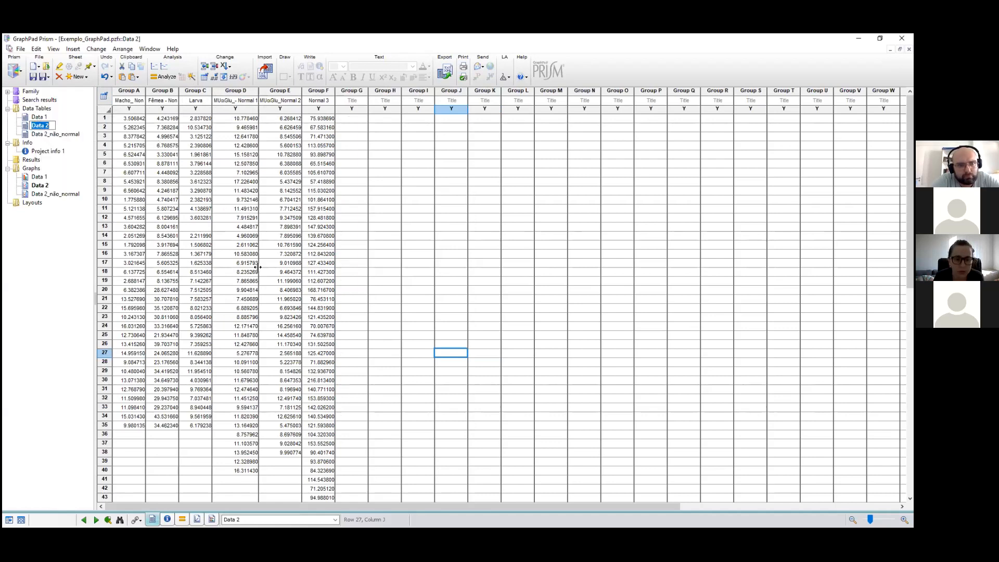
{"action": "left_click", "coordinate": [46, 129]}
{"action": "left_click", "coordinate": [42, 128]}
{"action": "key", "text": "Escape"}
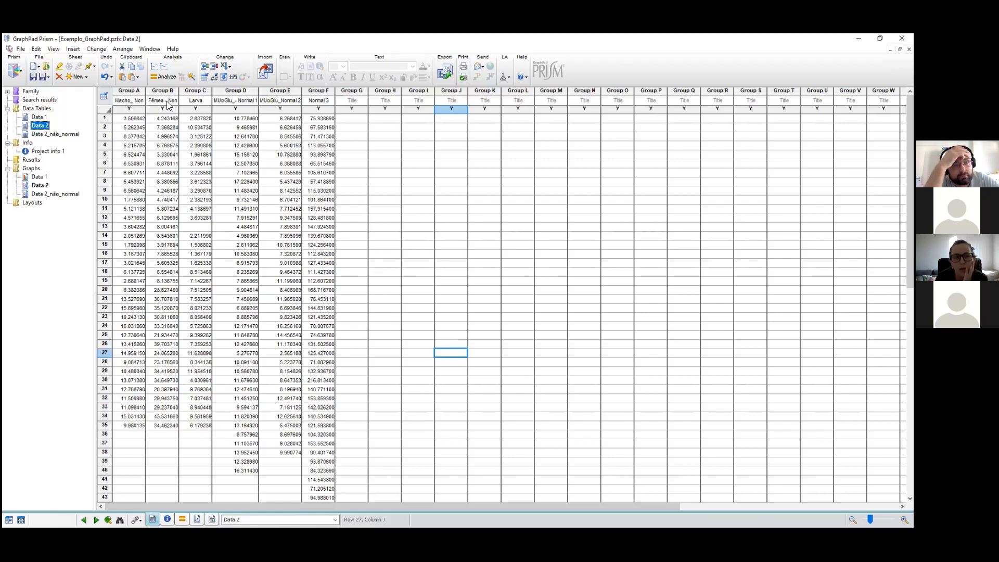
Compare the Data 2 table with the Data 2_não_normal table, checking which data columns each one contains
{"action": "left_click", "coordinate": [55, 135]}
{"action": "left_click", "coordinate": [46, 126]}
{"action": "left_click", "coordinate": [52, 135]}
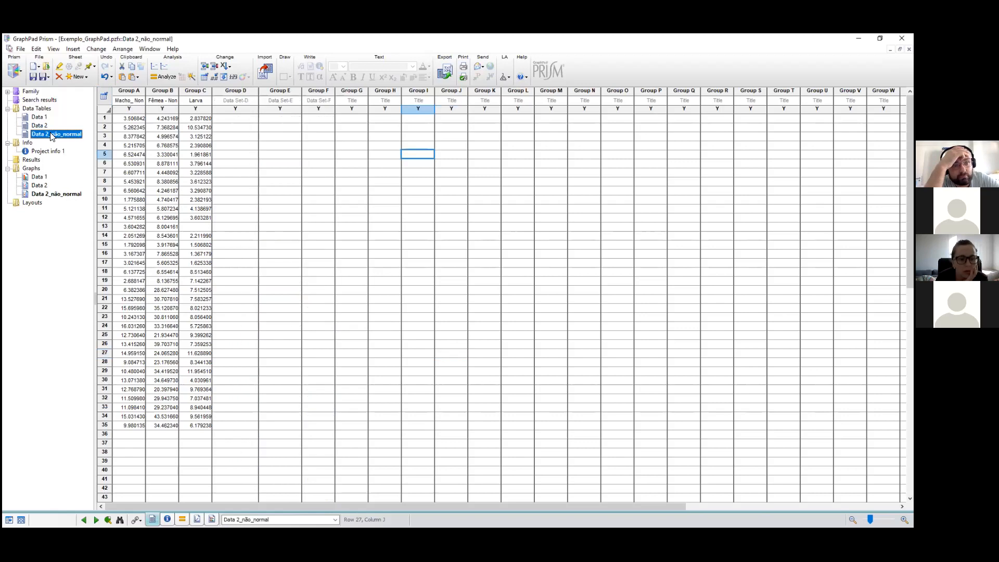
{"action": "left_click", "coordinate": [41, 126]}
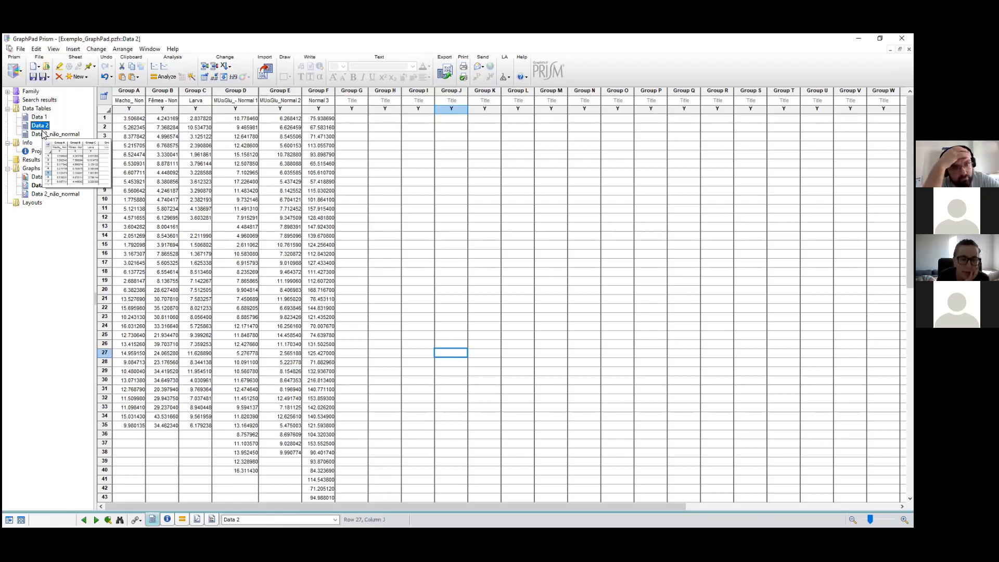
{"action": "left_click", "coordinate": [417, 199]}
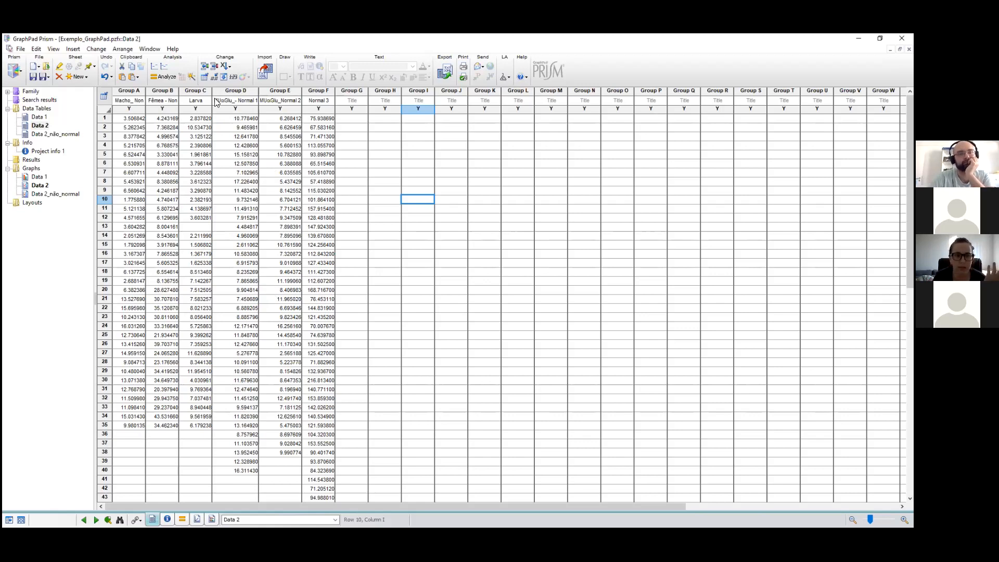
{"action": "left_click", "coordinate": [55, 134]}
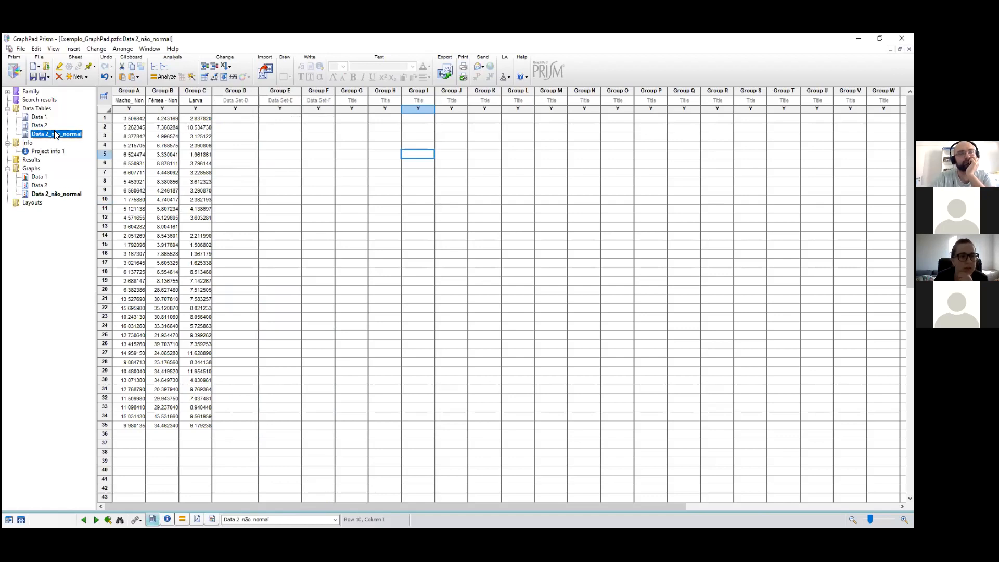
{"action": "left_click", "coordinate": [42, 125]}
{"action": "key", "text": "Down"}
{"action": "left_click", "coordinate": [42, 125]}
{"action": "key", "text": "Down"}
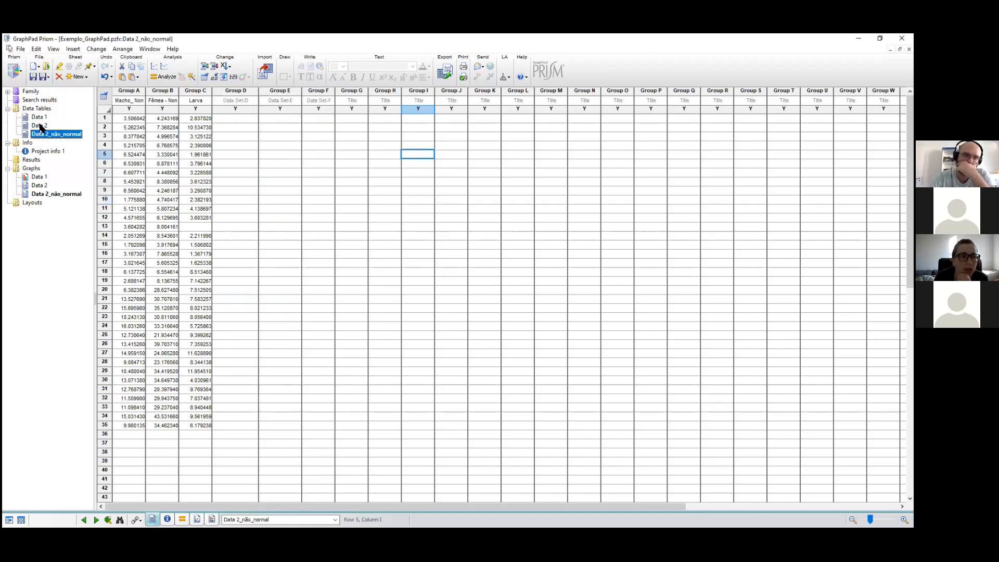
{"action": "mouse_move", "coordinate": [48, 137]}
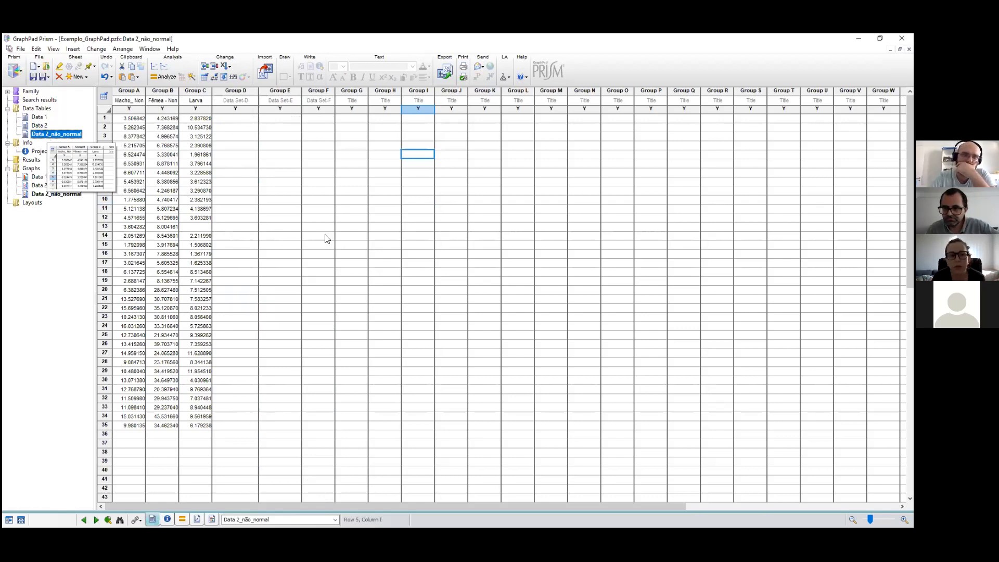
{"action": "left_click", "coordinate": [130, 100]}
{"action": "left_click", "coordinate": [131, 99]}
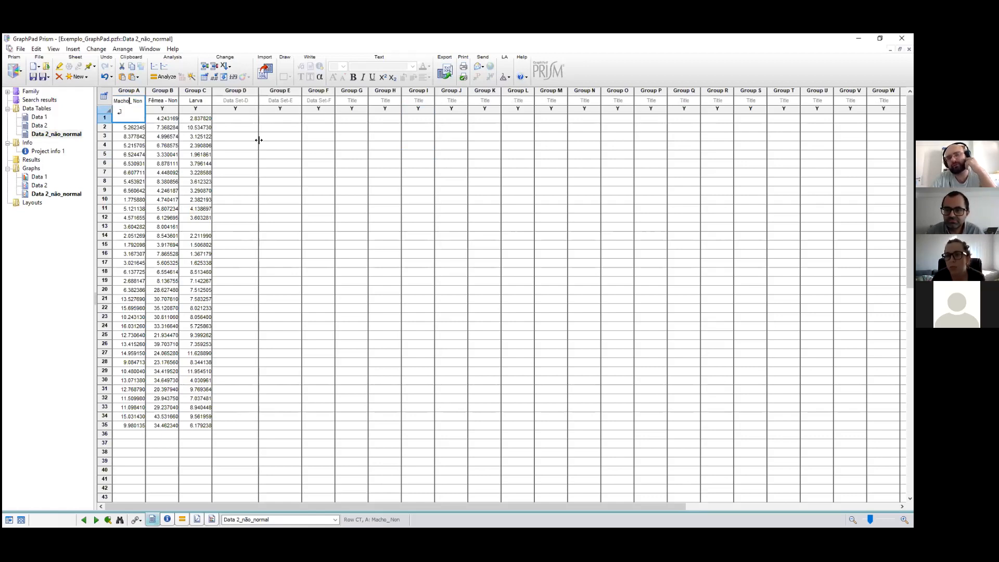
{"action": "left_click", "coordinate": [246, 217]}
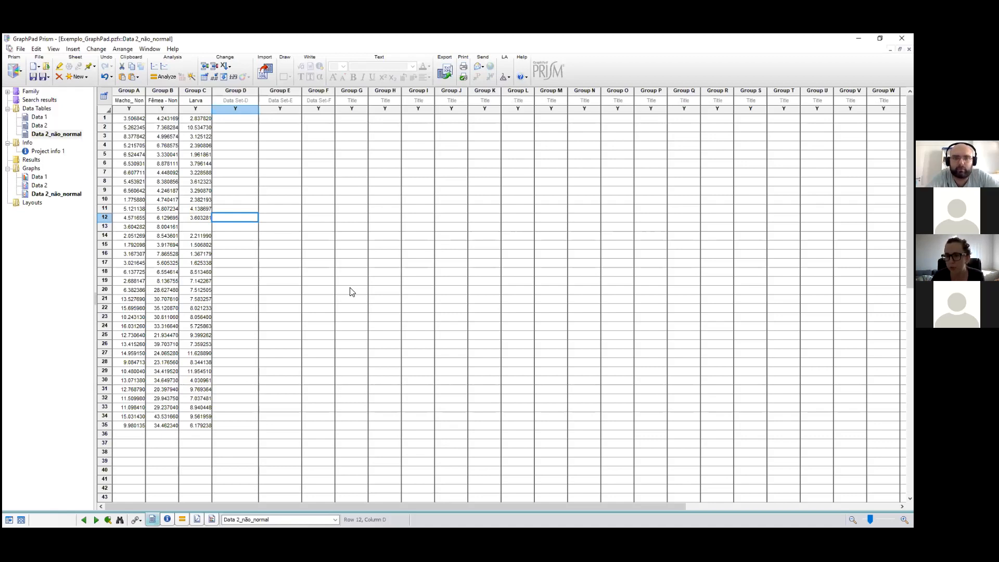
In the Data 2 table, rename the Group D column title to "Macho_- Normal 1"
{"action": "left_click", "coordinate": [47, 127]}
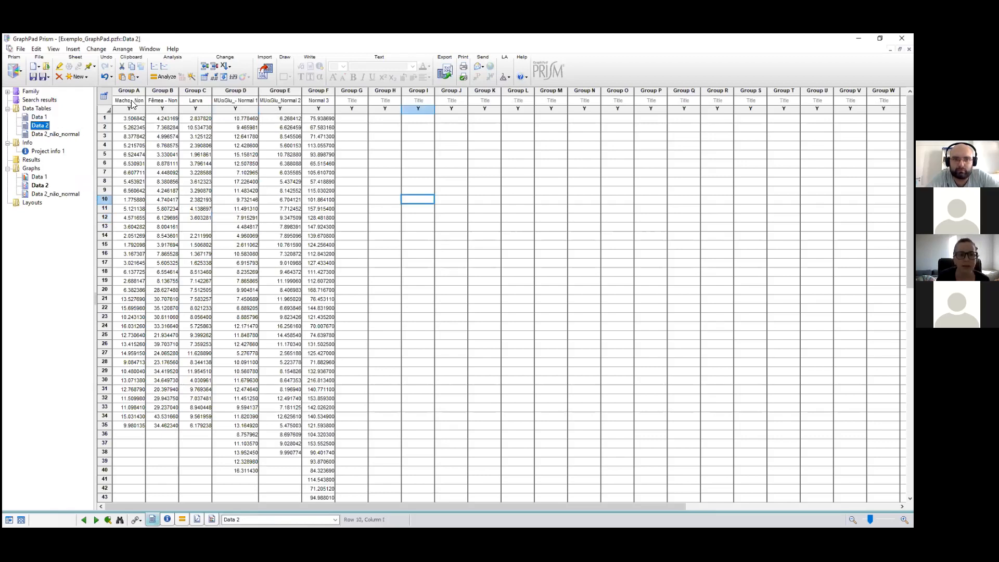
{"action": "left_click", "coordinate": [232, 101]}
{"action": "left_click", "coordinate": [232, 103]}
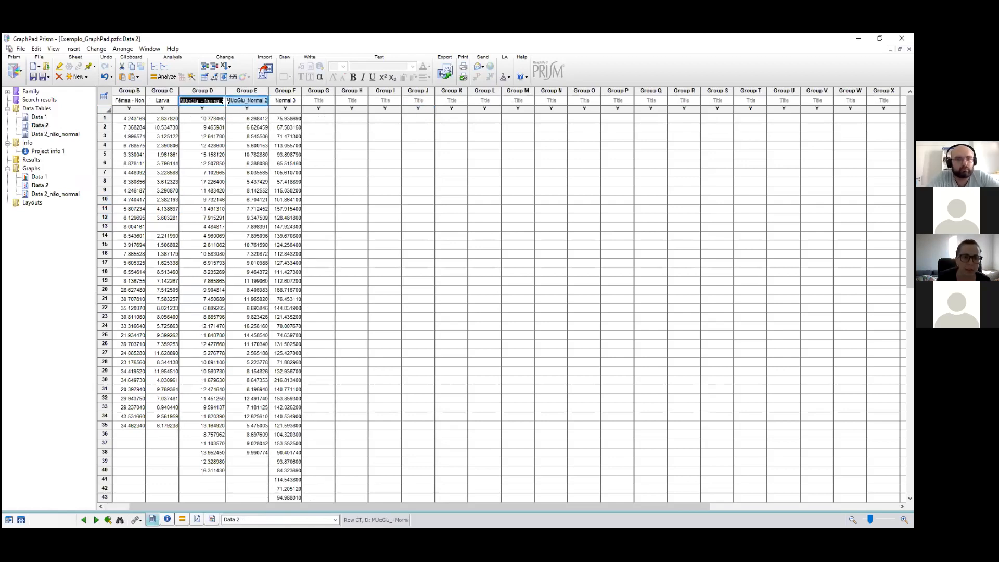
{"action": "left_click", "coordinate": [223, 104]}
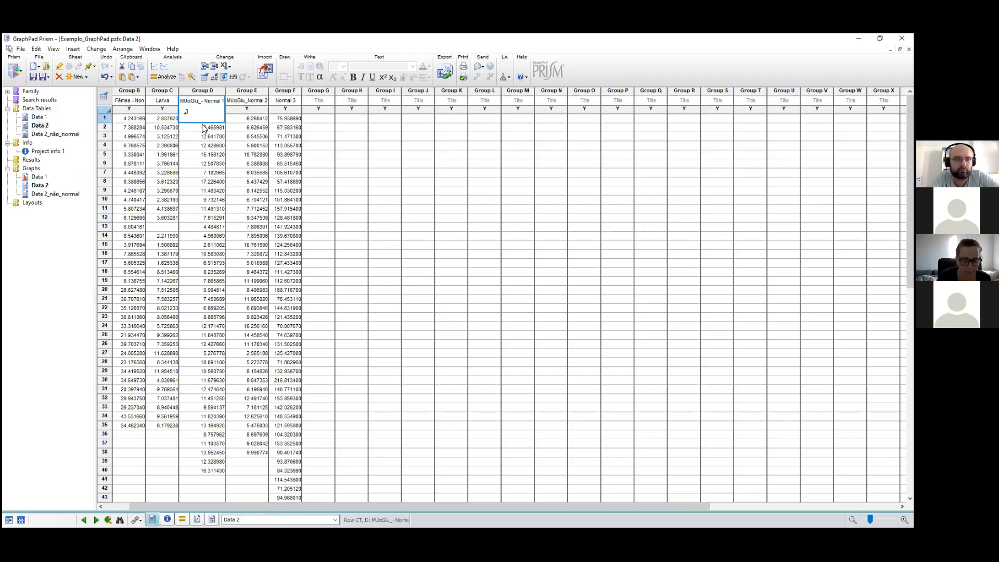
{"action": "key", "text": "BackSpace"}
{"action": "key", "text": "BackSpace"}
{"action": "key", "text": "BackSpace"}
{"action": "key", "text": "BackSpace"}
{"action": "key", "text": "BackSpace"}
{"action": "type", "text": "acho"}
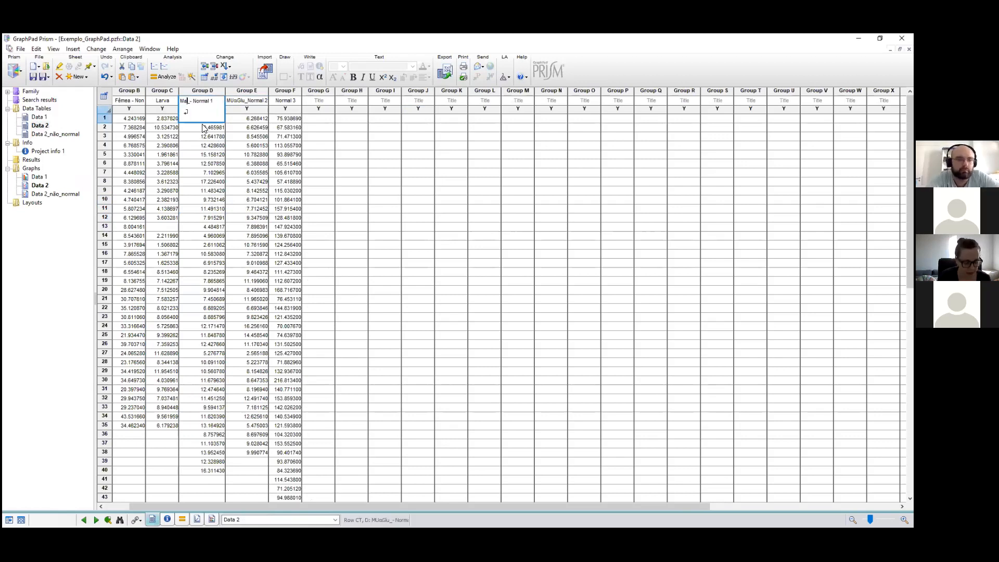
{"action": "left_click", "coordinate": [237, 101]}
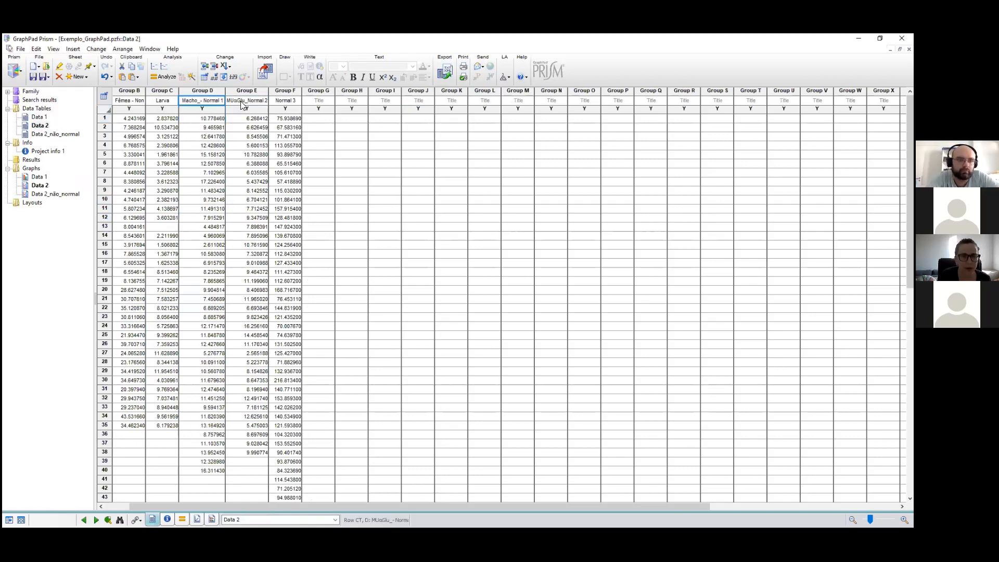
Rename the Group E column title to "Fêmea_Normal 2"
{"action": "left_click", "coordinate": [213, 104]}
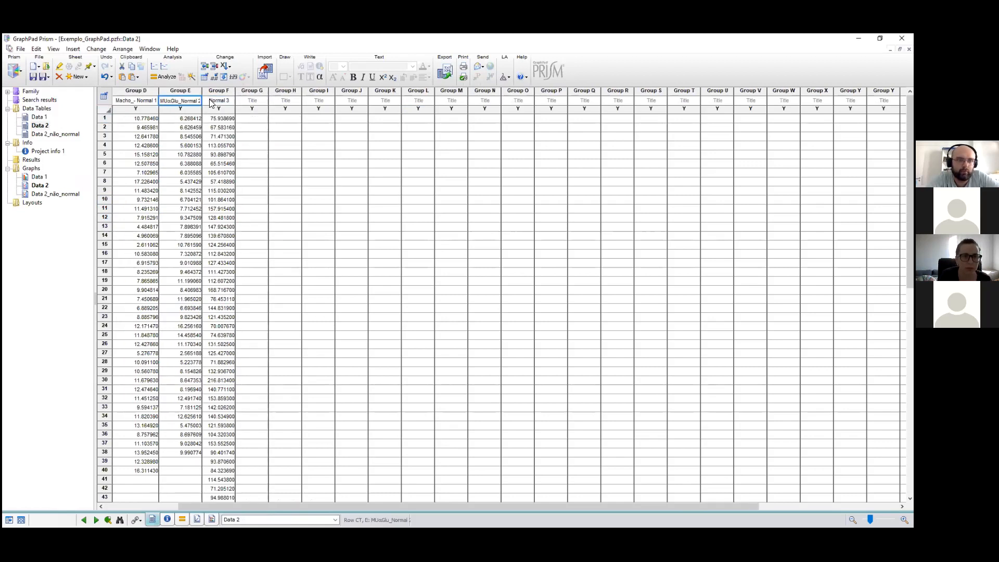
{"action": "left_click", "coordinate": [180, 100]}
{"action": "key", "text": "BackSpace"}
{"action": "key", "text": "BackSpace"}
{"action": "key", "text": "BackSpace"}
{"action": "key", "text": "BackSpace"}
{"action": "key", "text": "BackSpace"}
{"action": "key", "text": "BackSpace"}
{"action": "key", "text": "Delete"}
{"action": "type", "text": "Fêmea_"}
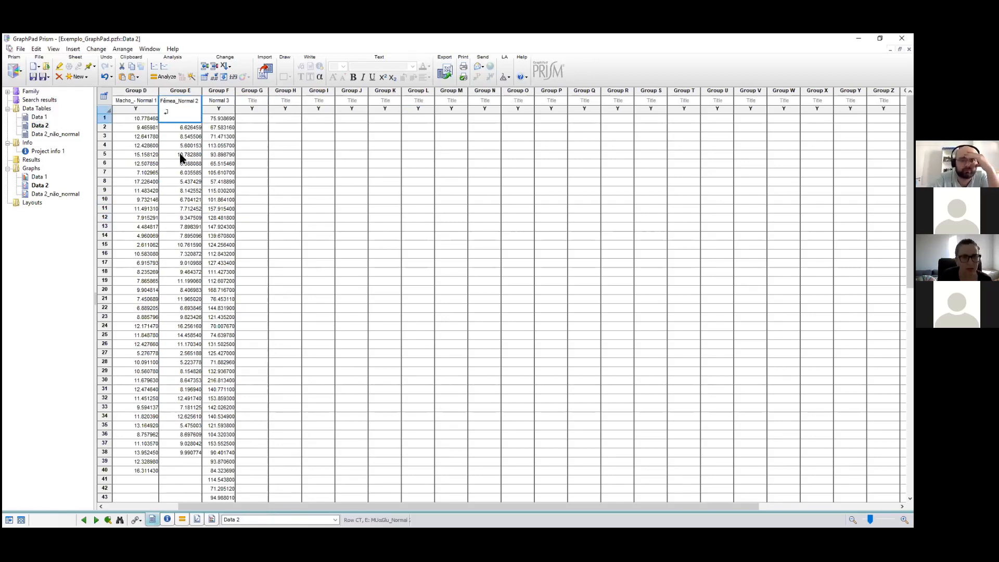
Rename the Group F column title to "Larva_Normal 3"
{"action": "left_click", "coordinate": [216, 100]}
{"action": "left_click", "coordinate": [204, 100]}
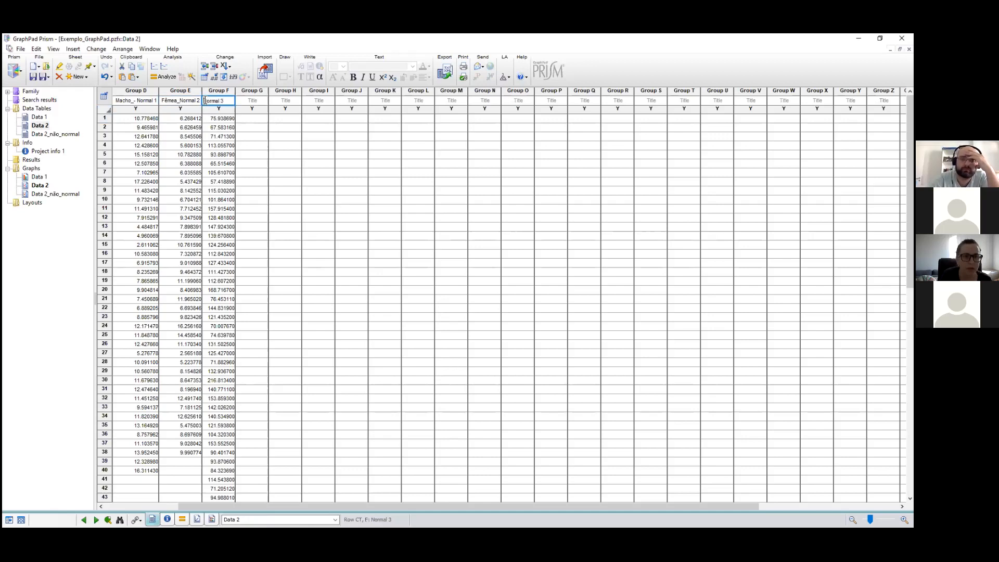
{"action": "type", "text": "Larva"}
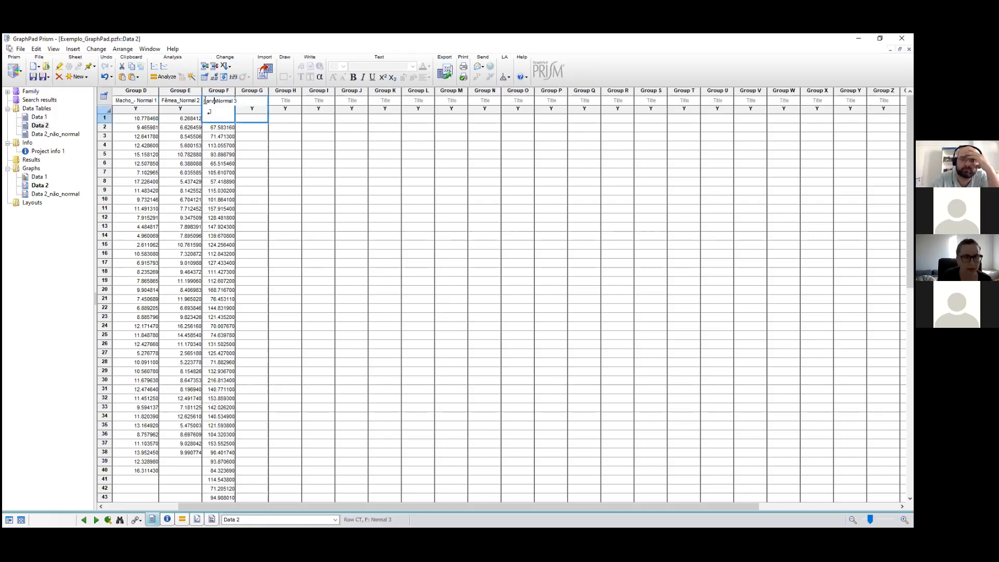
{"action": "type", "text": "_"}
{"action": "left_click", "coordinate": [351, 164]}
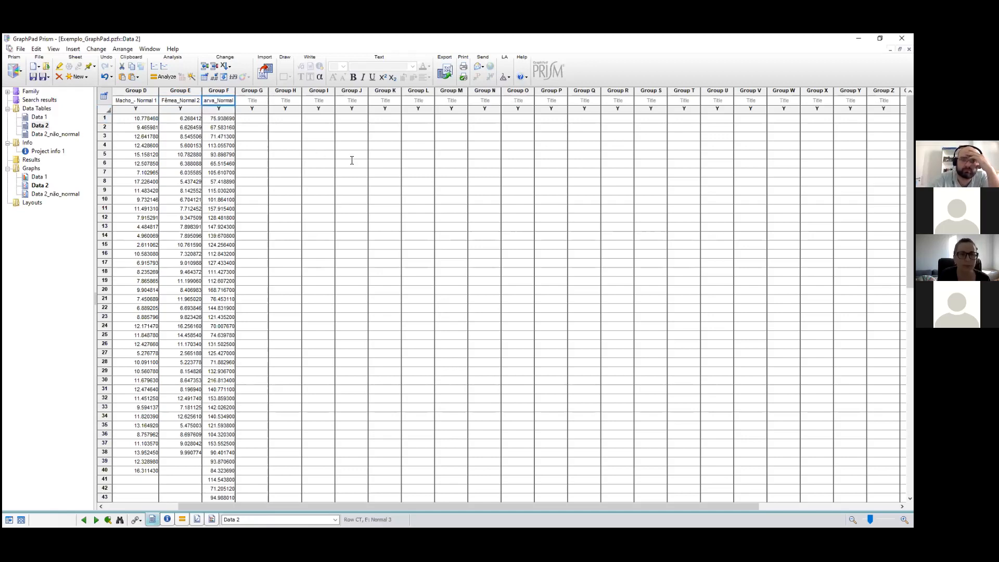
{"action": "left_click_drag", "start_coordinate": [230, 508], "coordinate": [130, 505]}
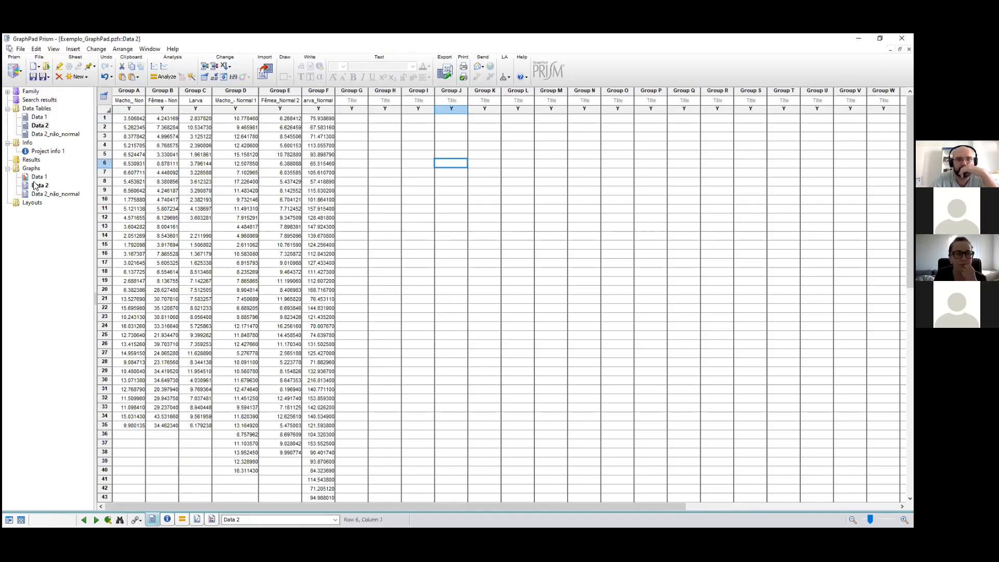
Run a Column statistics analysis on all six Data 2 data sets, keeping the D'Agostino-Pearson normality test and the other preset options
{"action": "left_click", "coordinate": [37, 127]}
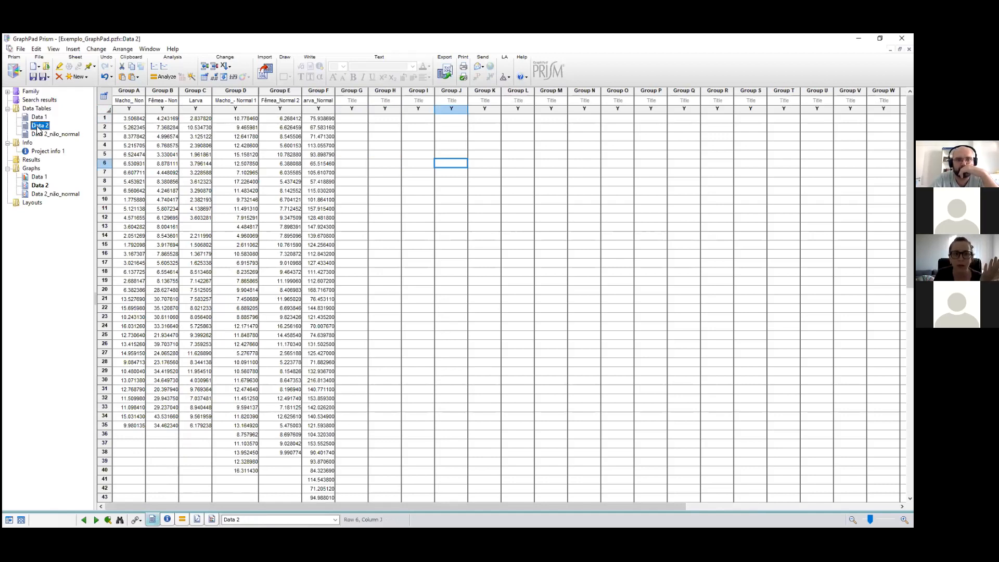
{"action": "mouse_move", "coordinate": [38, 130]}
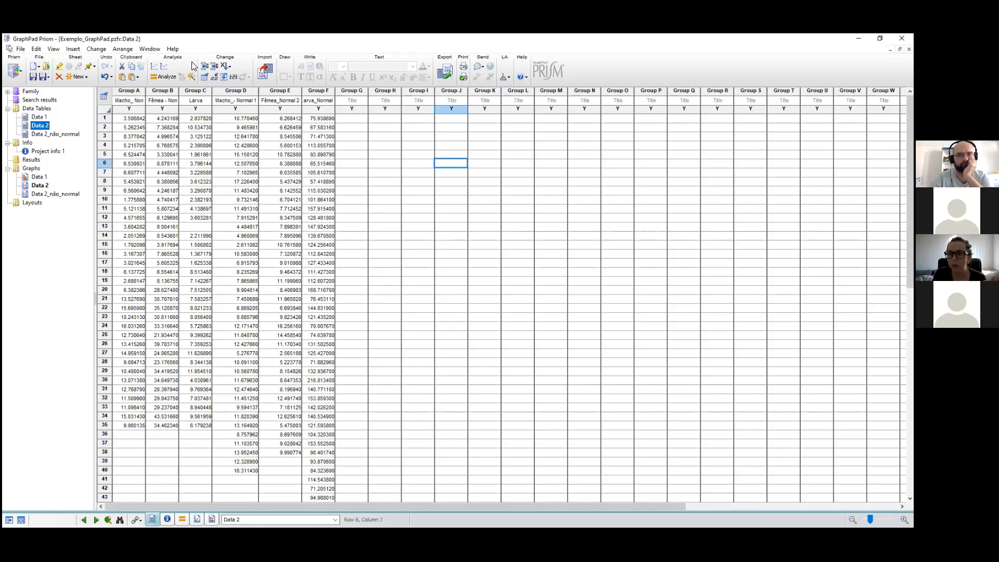
{"action": "left_click", "coordinate": [166, 77]}
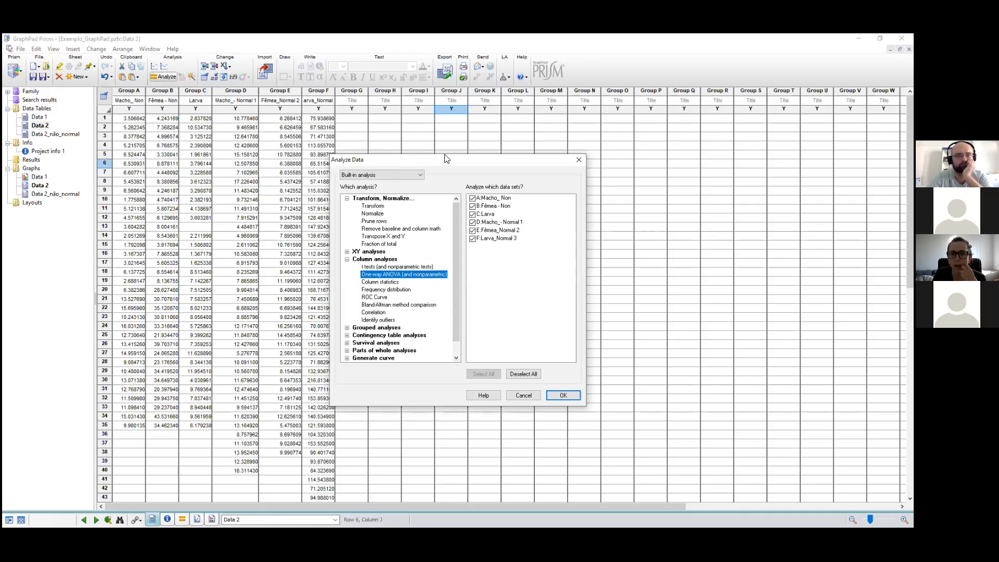
{"action": "left_click_drag", "start_coordinate": [445, 158], "coordinate": [435, 94]}
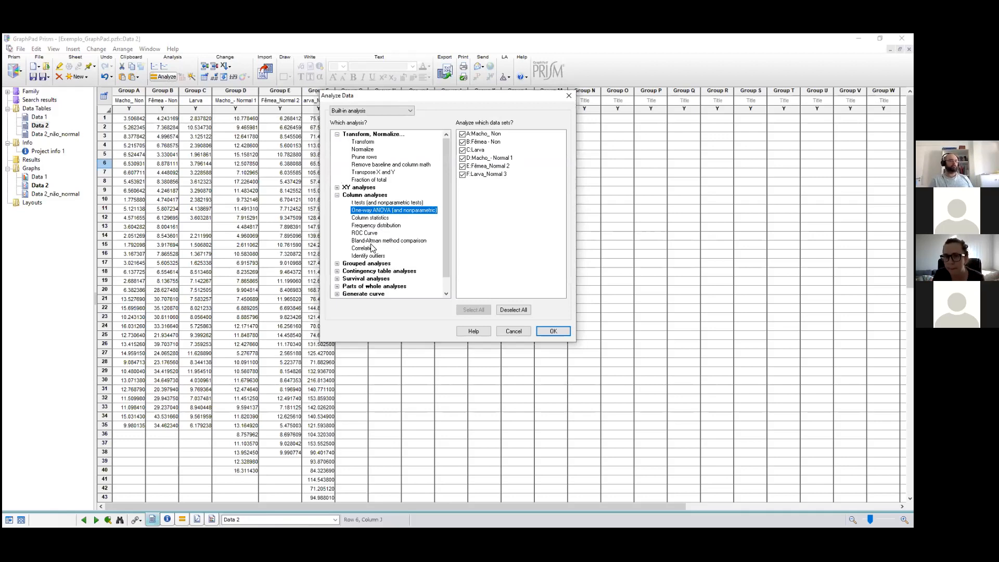
{"action": "left_click", "coordinate": [338, 264]}
{"action": "scroll", "coordinate": [426, 238], "scroll_direction": "down", "scroll_amount": 2}
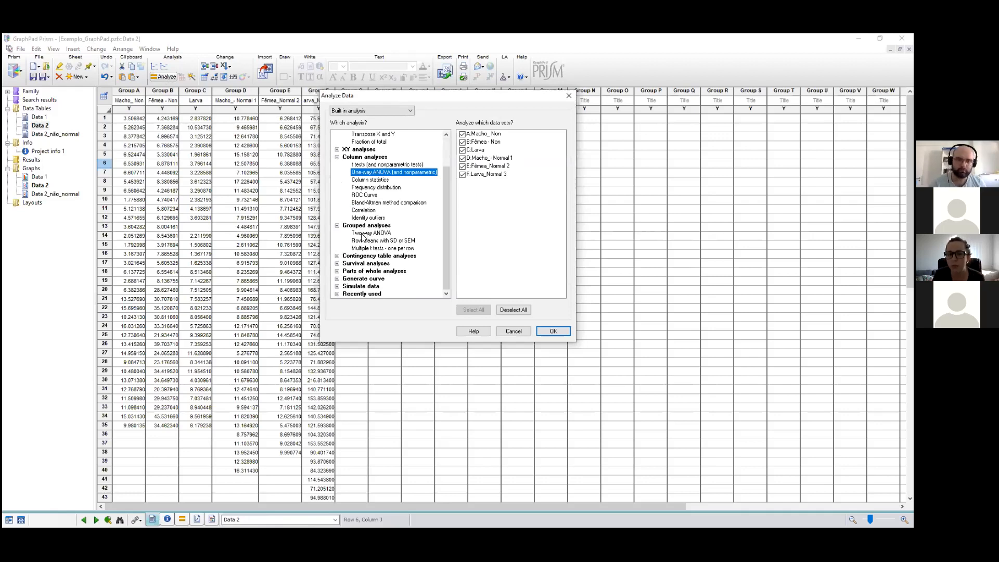
{"action": "left_click", "coordinate": [337, 225]}
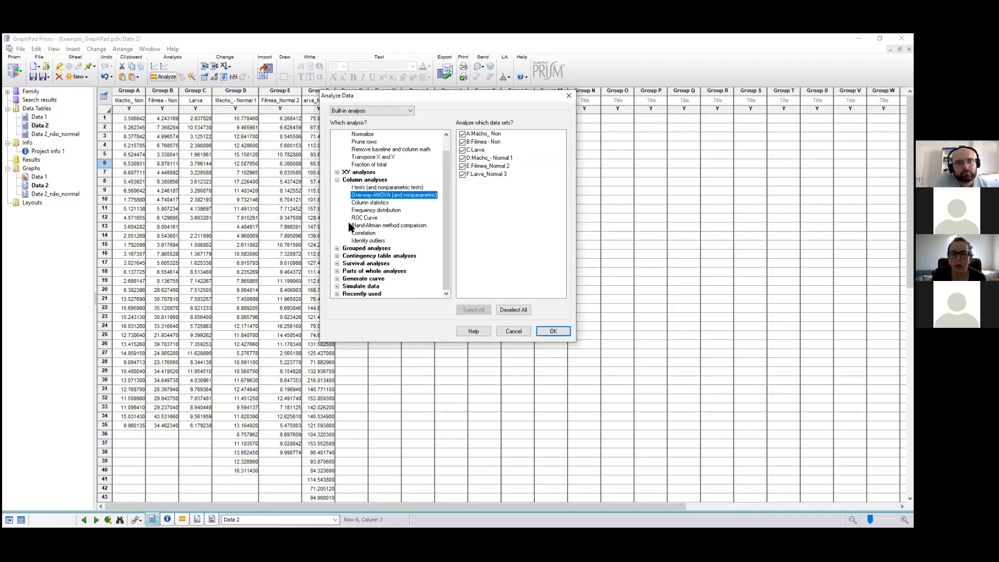
{"action": "left_click", "coordinate": [374, 203]}
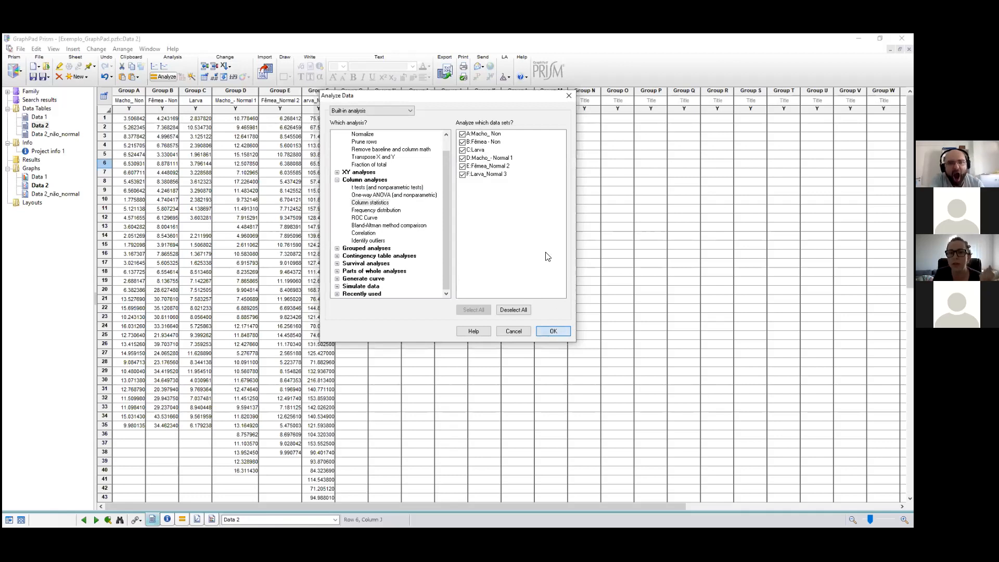
{"action": "left_click", "coordinate": [557, 331]}
{"action": "left_click_drag", "start_coordinate": [509, 149], "coordinate": [505, 82]}
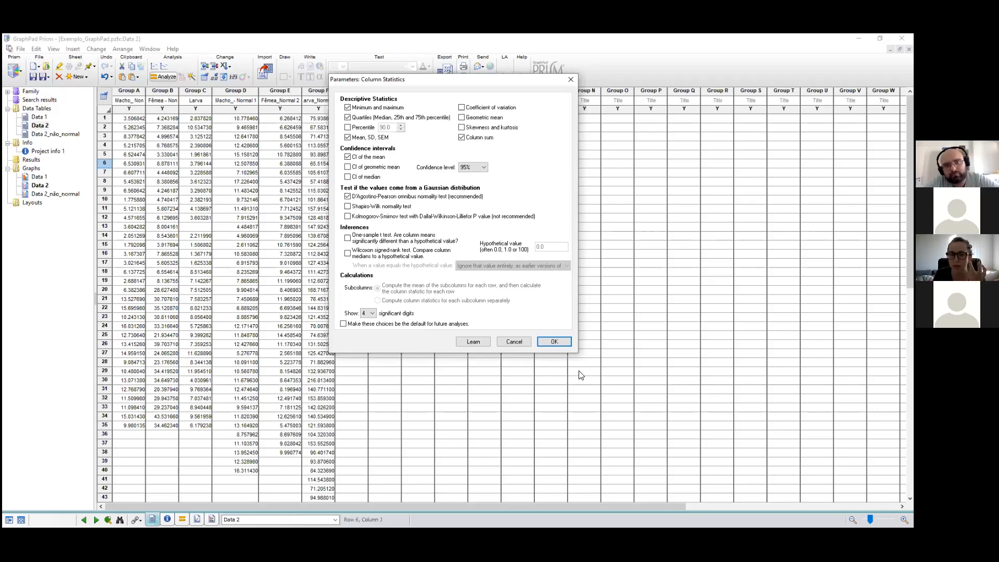
{"action": "left_click", "coordinate": [554, 341]}
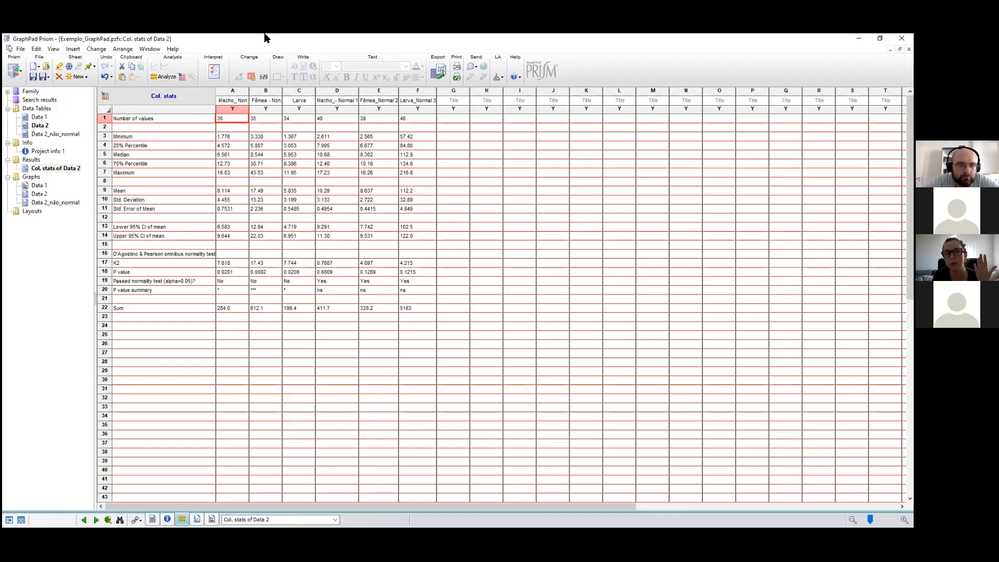
Switch to the web browser and view the Violin plots page of the GraphPad Prism 9 User Guide
{"action": "left_click", "coordinate": [173, 48]}
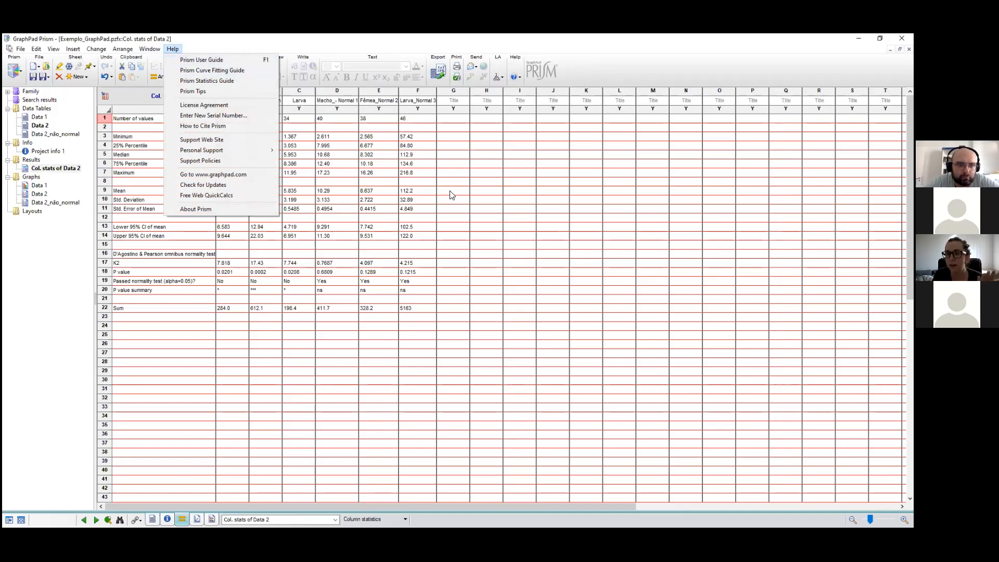
{"action": "left_click", "coordinate": [436, 38]}
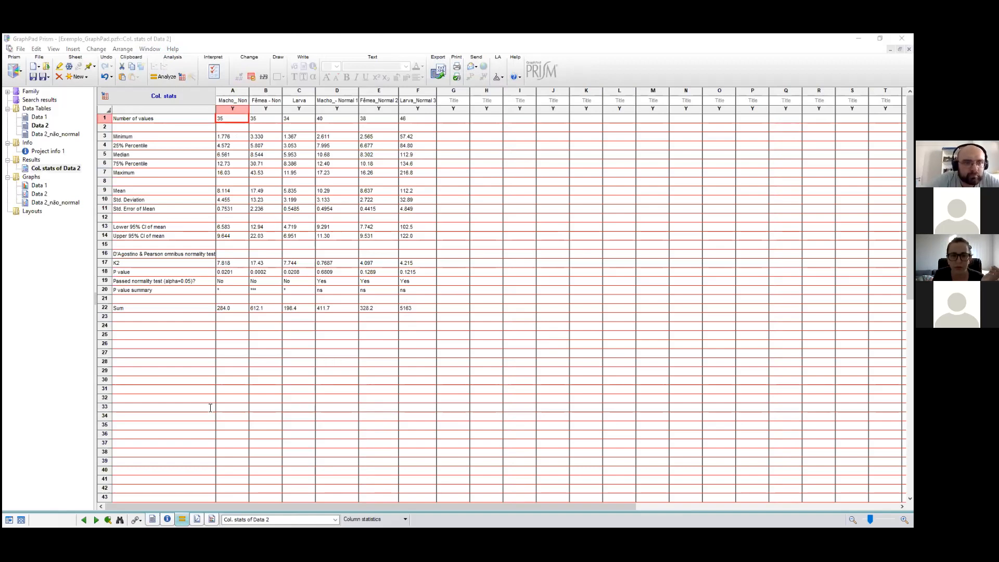
{"action": "left_click", "coordinate": [656, 414]}
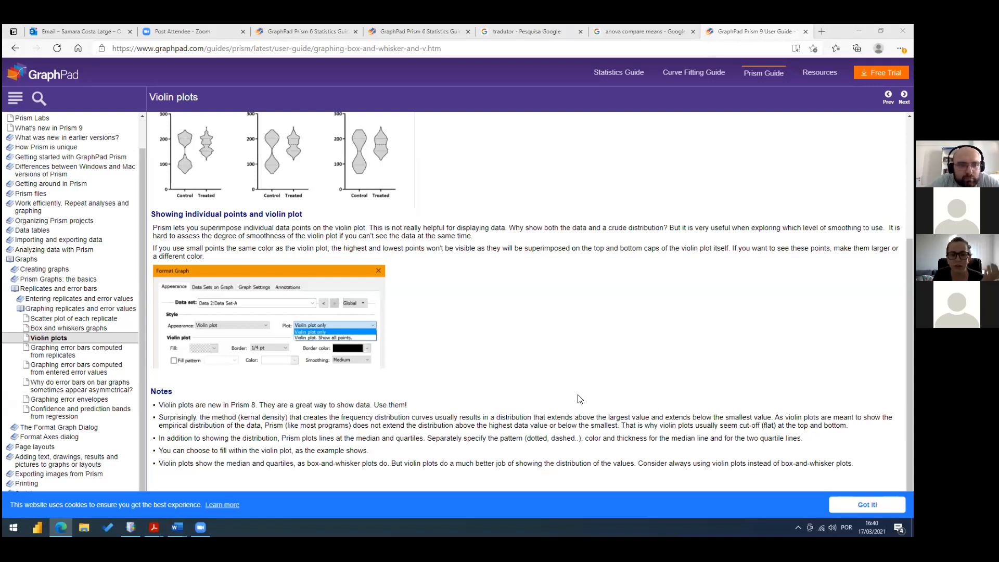
{"action": "scroll", "coordinate": [442, 365], "scroll_direction": "up", "scroll_amount": 3}
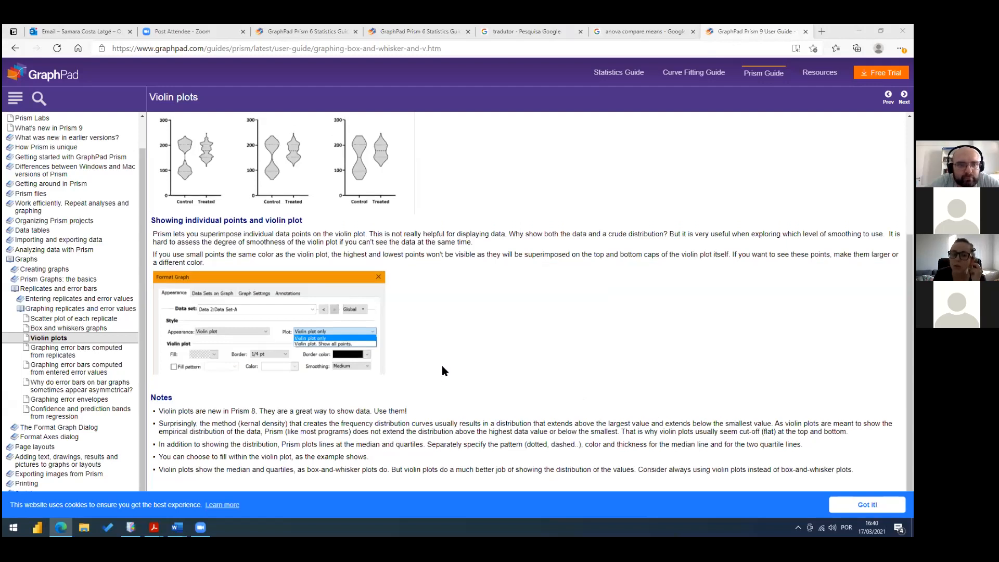
Read the Violin plots page's sections on smoothing and on showing individual points
{"action": "scroll", "coordinate": [443, 367], "scroll_direction": "up", "scroll_amount": 1}
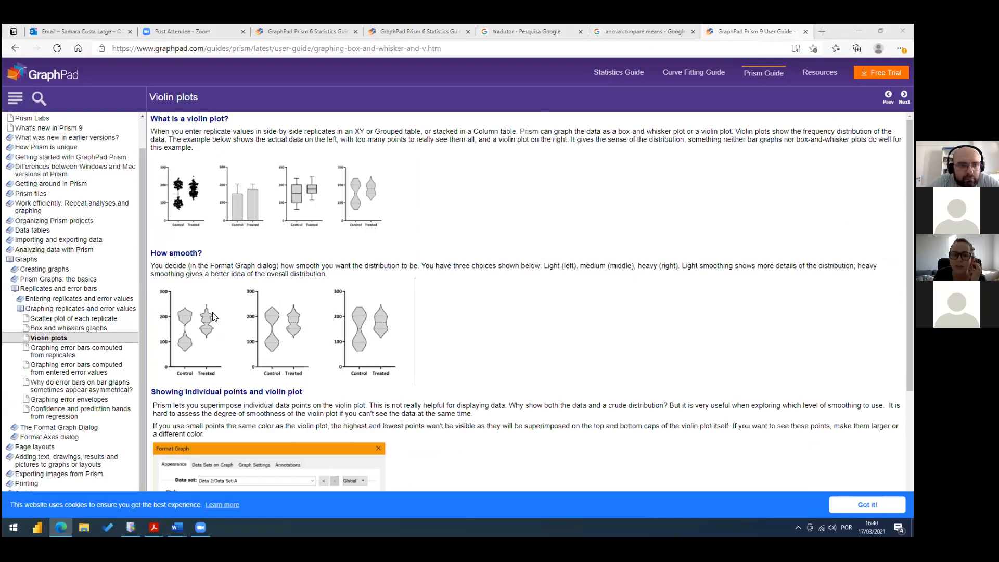
{"action": "scroll", "coordinate": [317, 409], "scroll_direction": "down", "scroll_amount": 2}
{"action": "scroll", "coordinate": [313, 400], "scroll_direction": "down", "scroll_amount": 1}
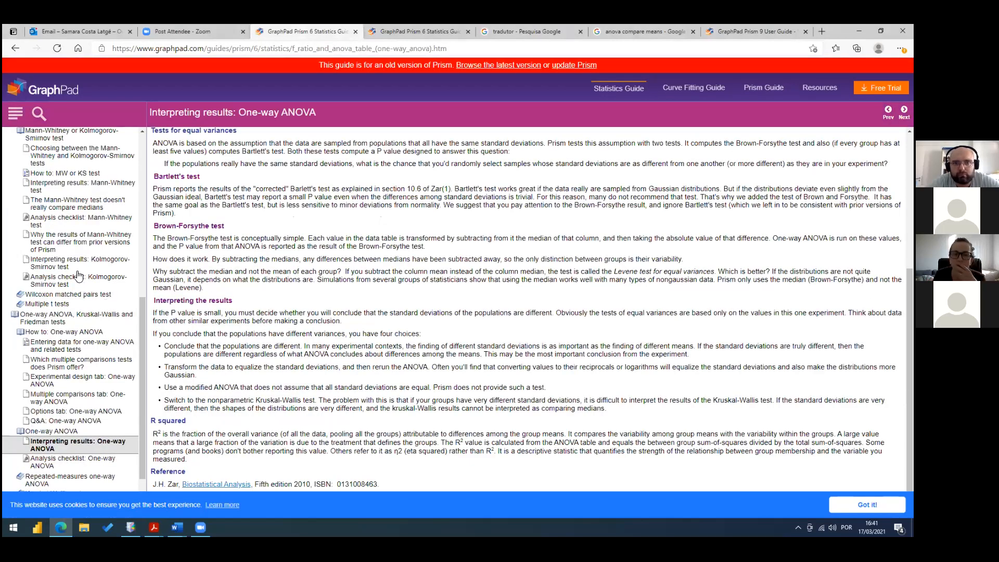
Browse the t test and Mann-Whitney topics in the Prism 6 Statistics Guide's table of contents
{"action": "scroll", "coordinate": [78, 275], "scroll_direction": "up", "scroll_amount": 6}
{"action": "scroll", "coordinate": [78, 274], "scroll_direction": "down", "scroll_amount": 1}
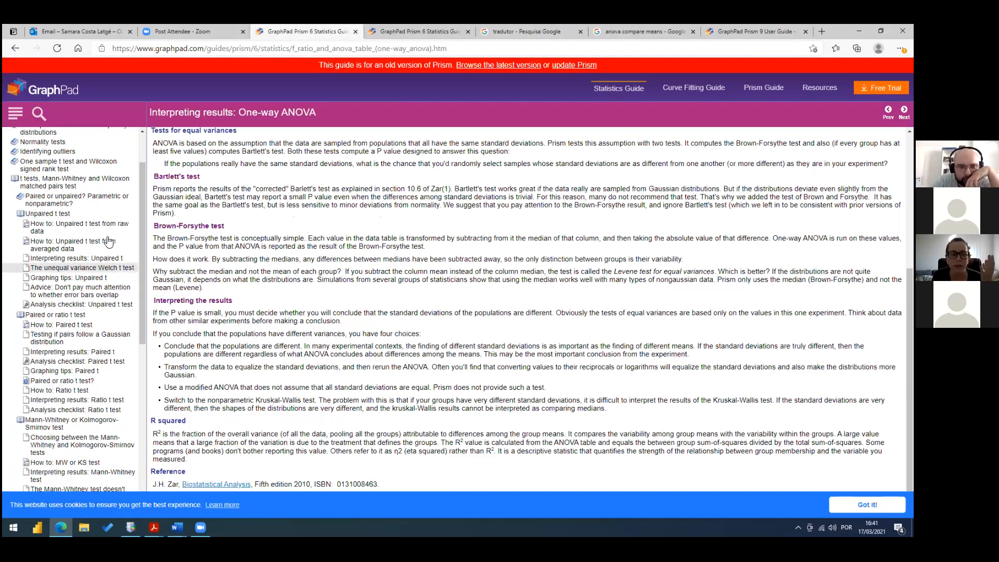
{"action": "scroll", "coordinate": [127, 278], "scroll_direction": "down", "scroll_amount": 5}
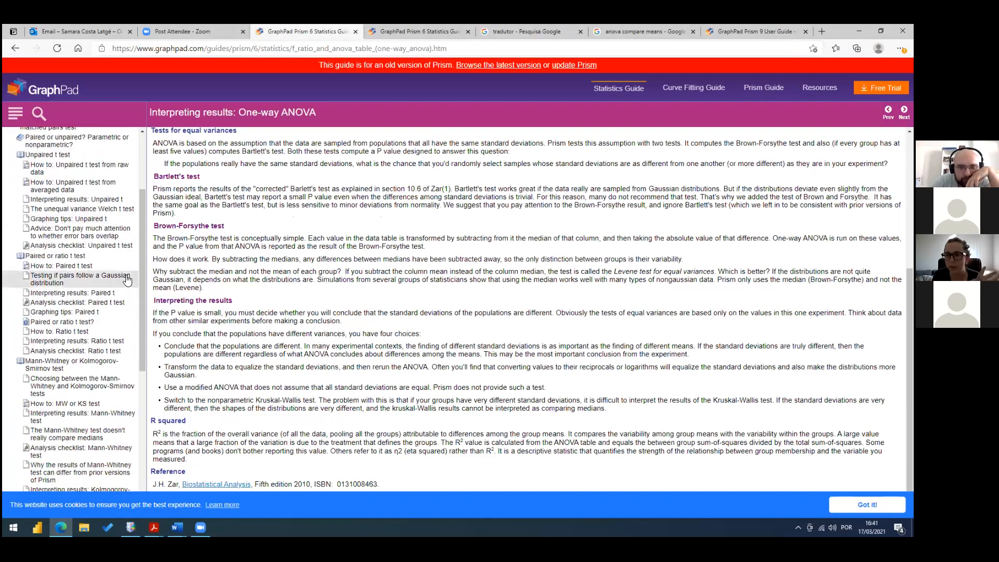
{"action": "scroll", "coordinate": [119, 286], "scroll_direction": "down", "scroll_amount": 2}
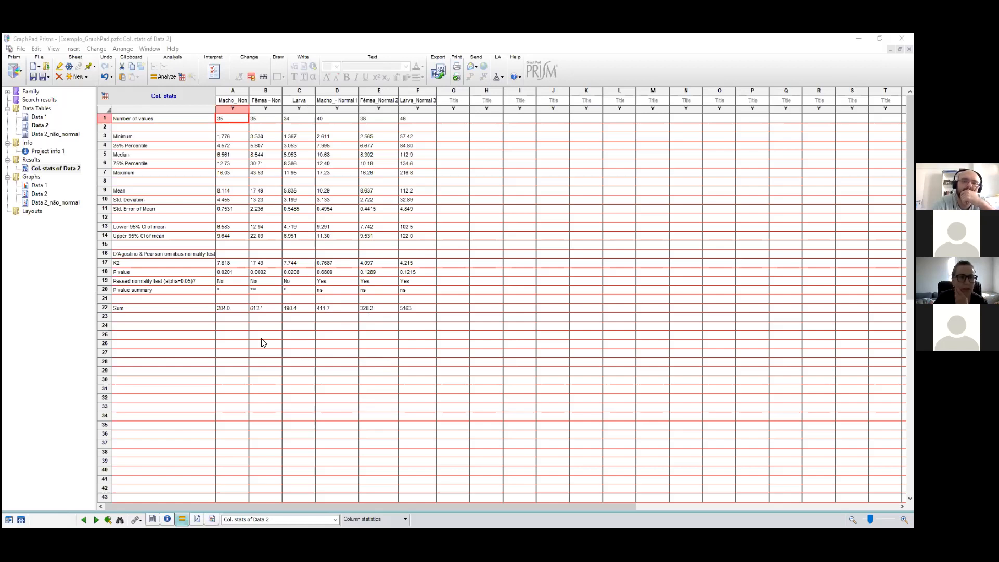
Run Identify outliers on all six Data 2 data sets with the ROUT method at Q = 1%, and reposition the floating results note
{"action": "left_click", "coordinate": [36, 127]}
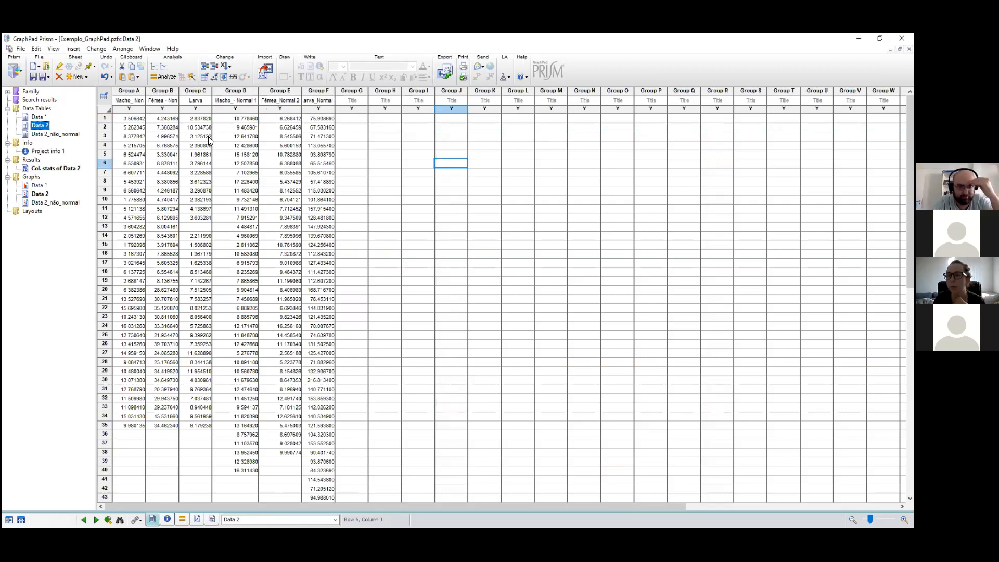
{"action": "left_click", "coordinate": [165, 78]}
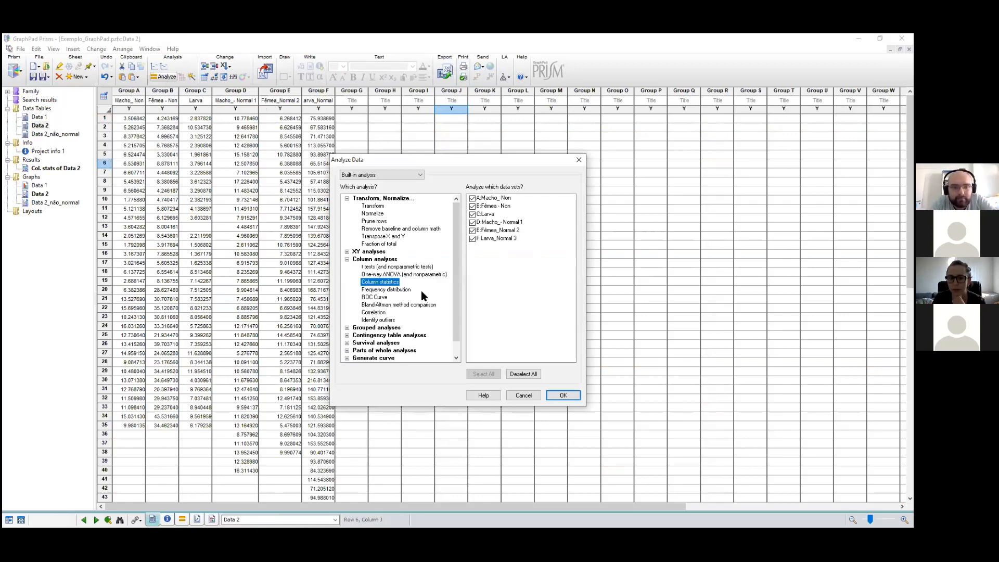
{"action": "left_click", "coordinate": [386, 320]}
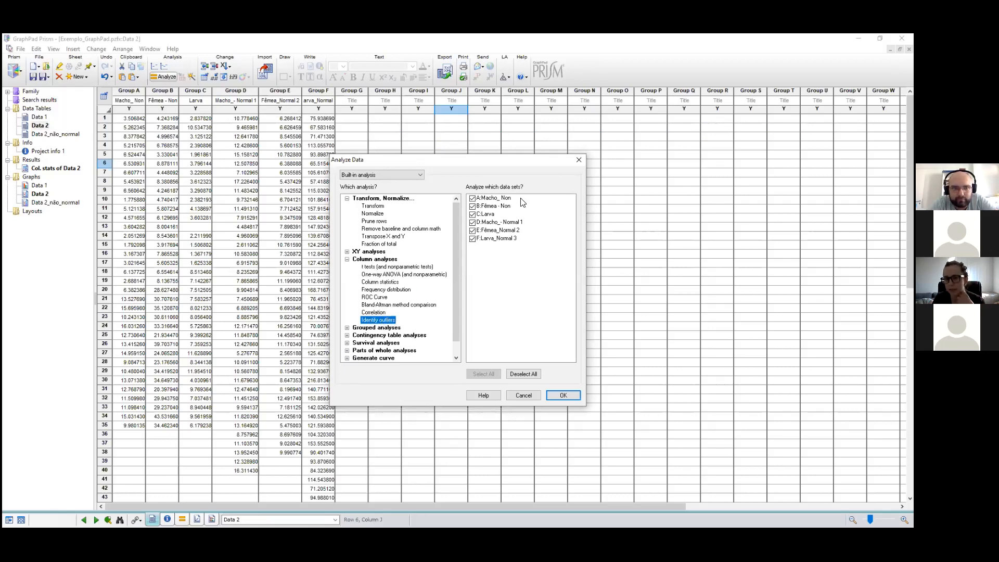
{"action": "left_click", "coordinate": [564, 395]}
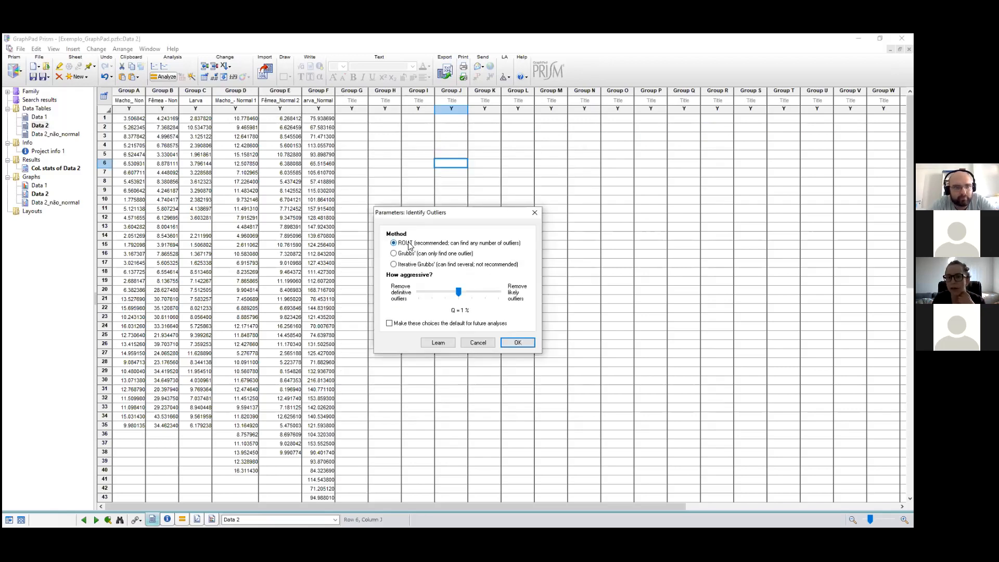
{"action": "left_click", "coordinate": [528, 344]}
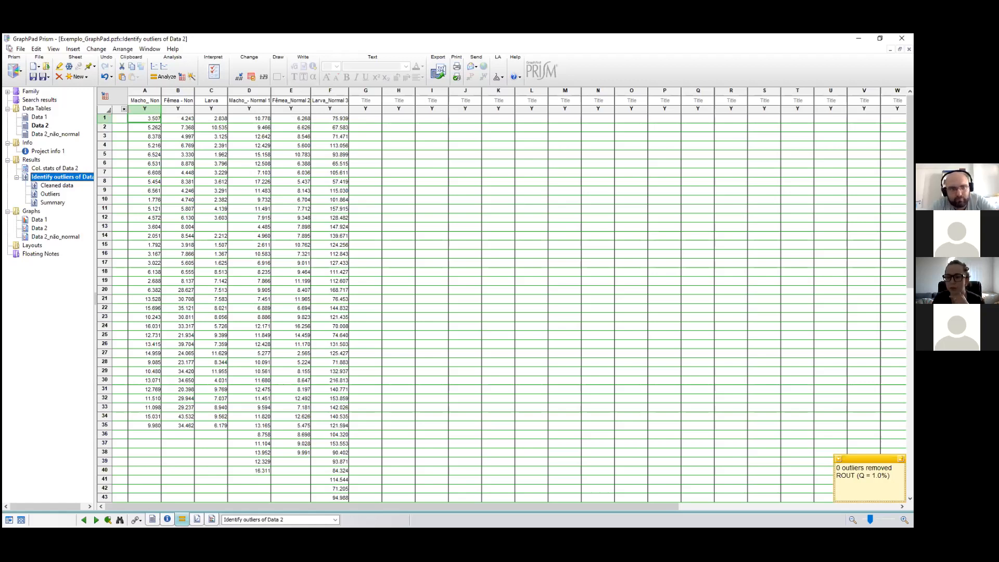
{"action": "left_click_drag", "start_coordinate": [861, 460], "coordinate": [797, 381]}
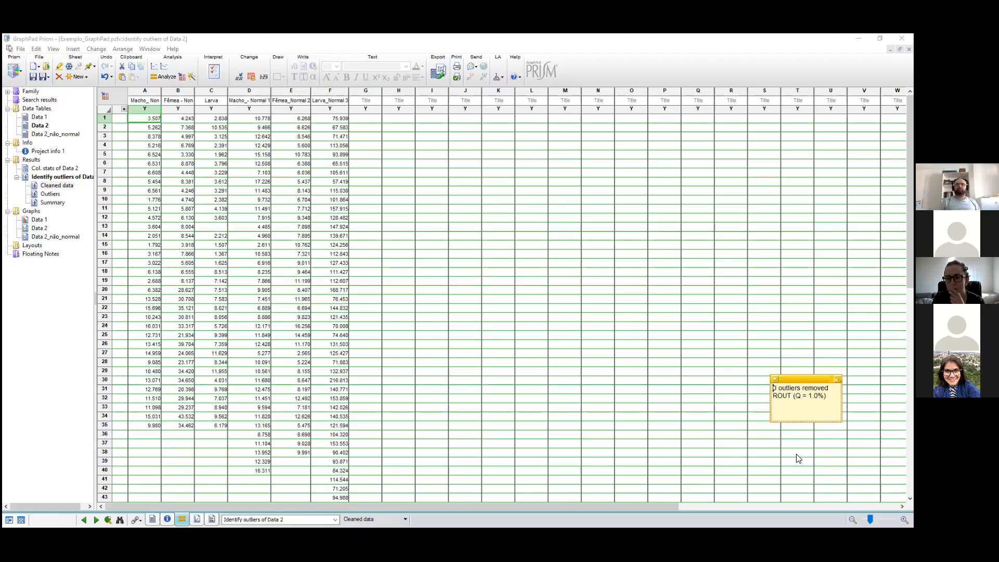
Examine the Cleaned data and Outliers sheets of the Data 2 outlier analysis
{"action": "scroll", "coordinate": [423, 353], "scroll_direction": "down", "scroll_amount": 1}
{"action": "scroll", "coordinate": [424, 354], "scroll_direction": "down", "scroll_amount": 2}
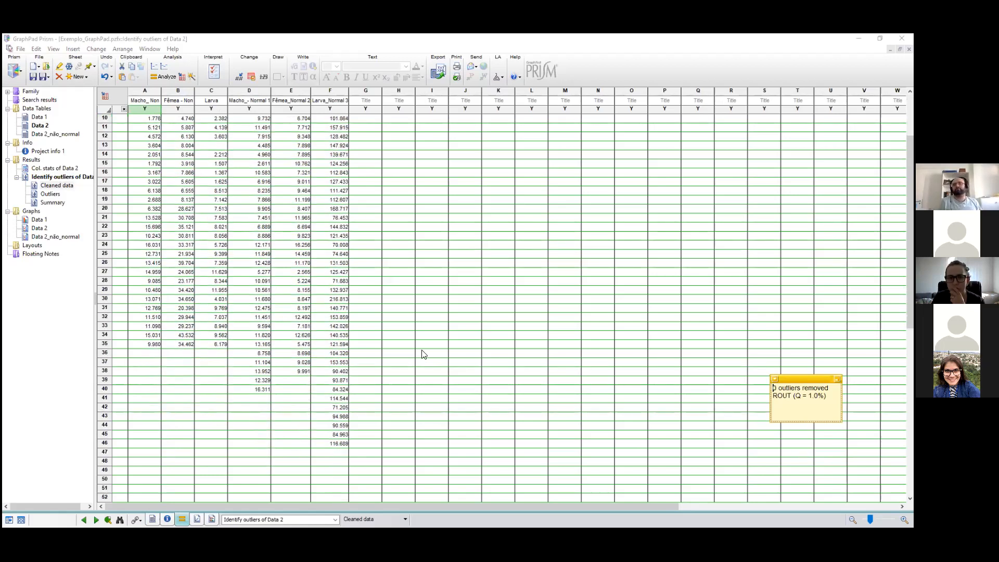
{"action": "scroll", "coordinate": [423, 354], "scroll_direction": "up", "scroll_amount": 2}
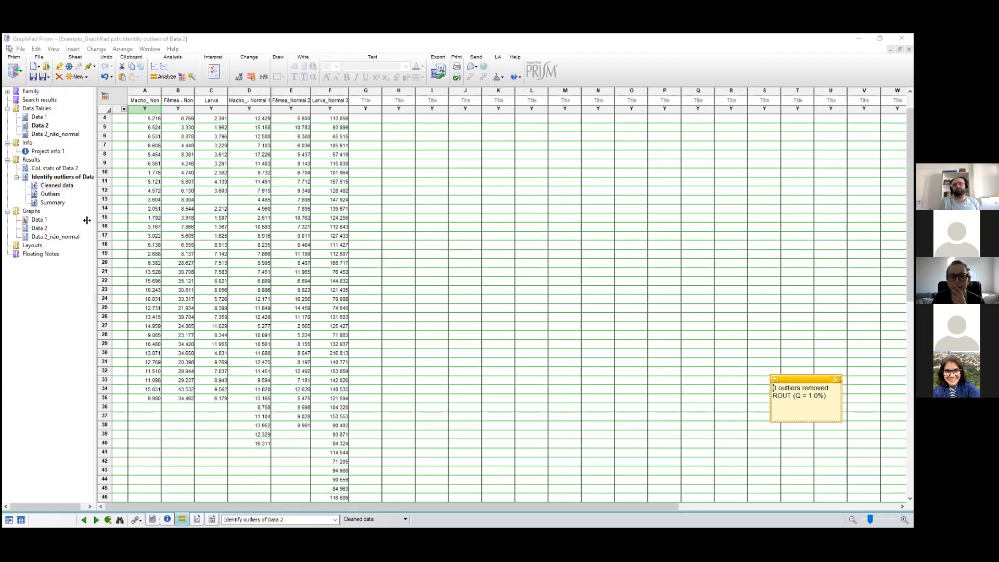
{"action": "left_click", "coordinate": [53, 187]}
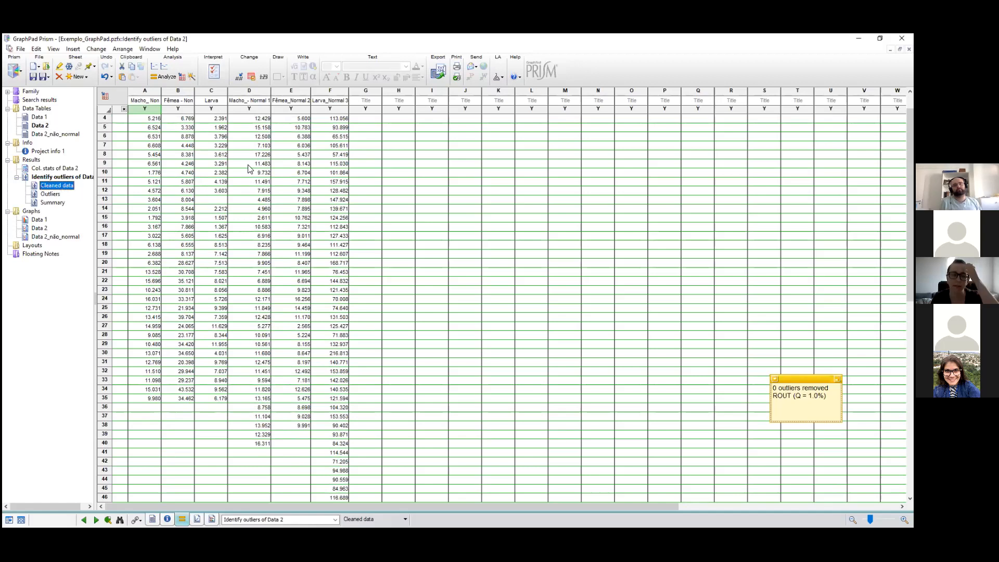
{"action": "left_click", "coordinate": [52, 195]}
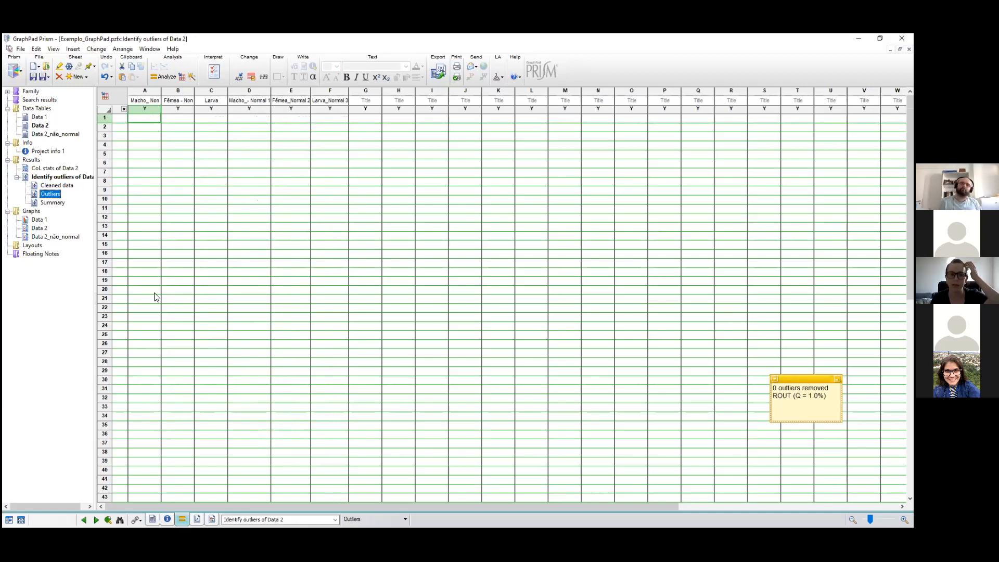
{"action": "left_click", "coordinate": [57, 176]}
Run a Frequency distribution on all six Data 2 data sets, tabulating number of values with automatic bins and a separated bar graph
{"action": "left_click", "coordinate": [43, 127]}
{"action": "left_click", "coordinate": [165, 77]}
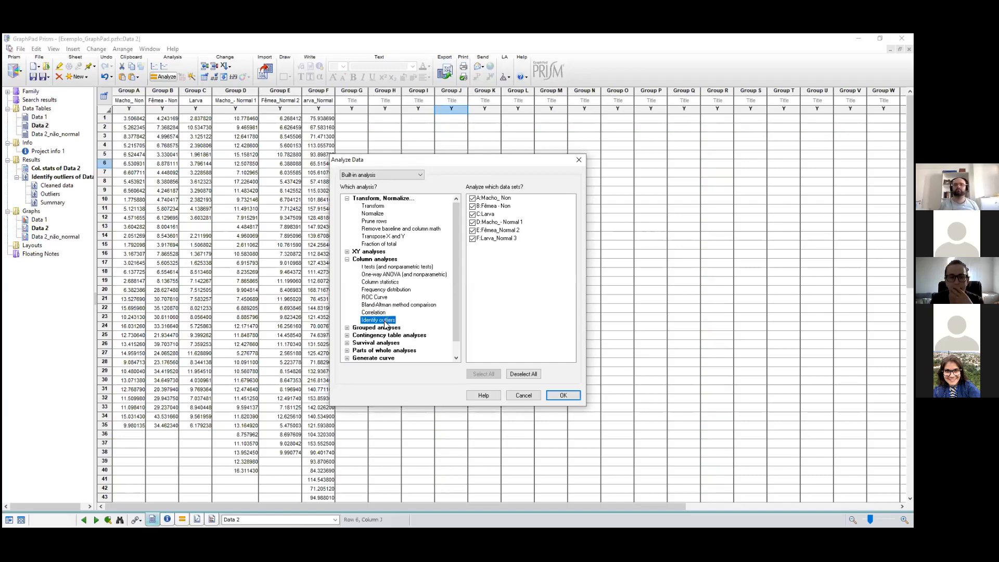
{"action": "left_click", "coordinate": [375, 291]}
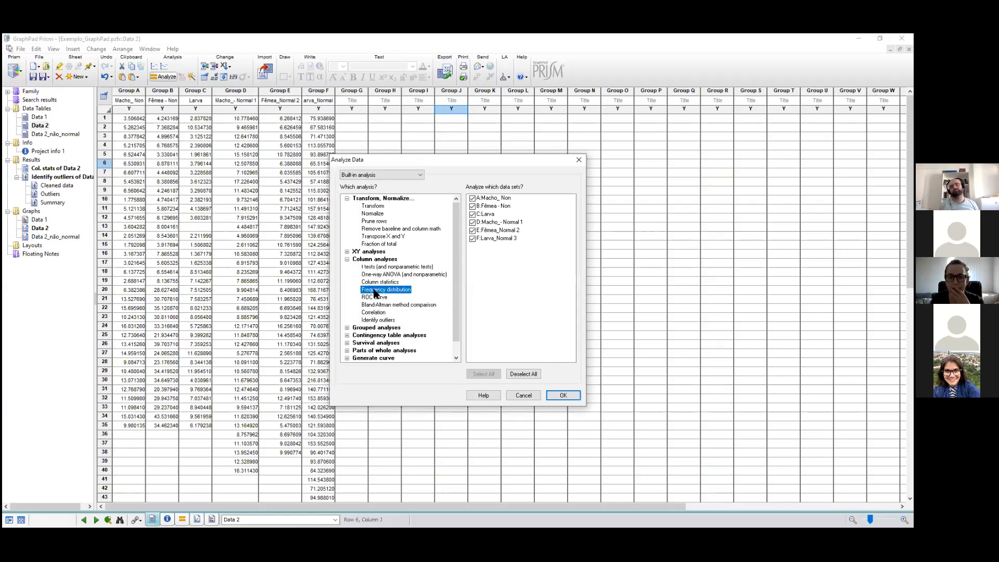
{"action": "left_click", "coordinate": [562, 395]}
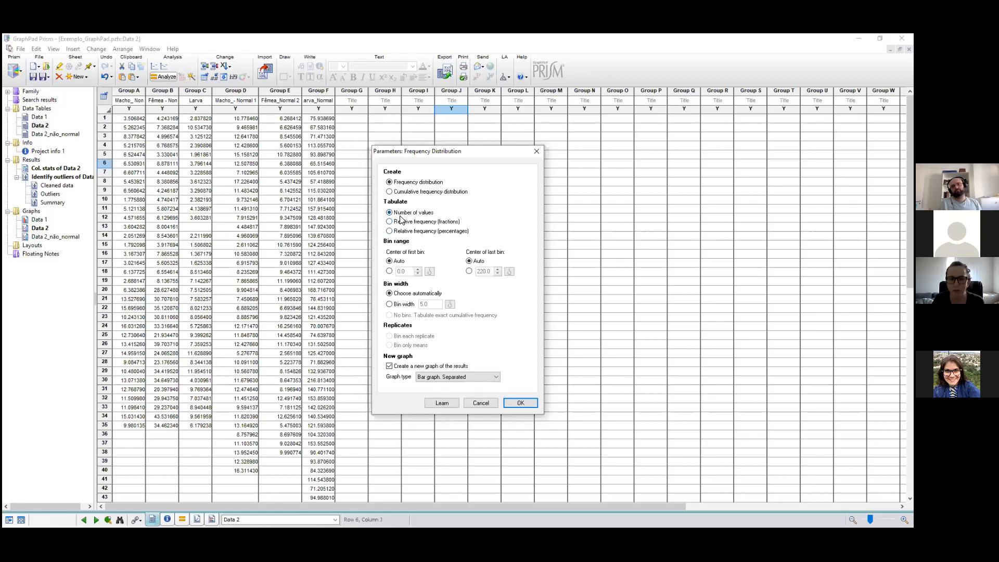
{"action": "left_click", "coordinate": [520, 403]}
Examine the six-group histogram graph with its Descriptive Statistics and Frequency distribution sheets
{"action": "left_click", "coordinate": [73, 229]}
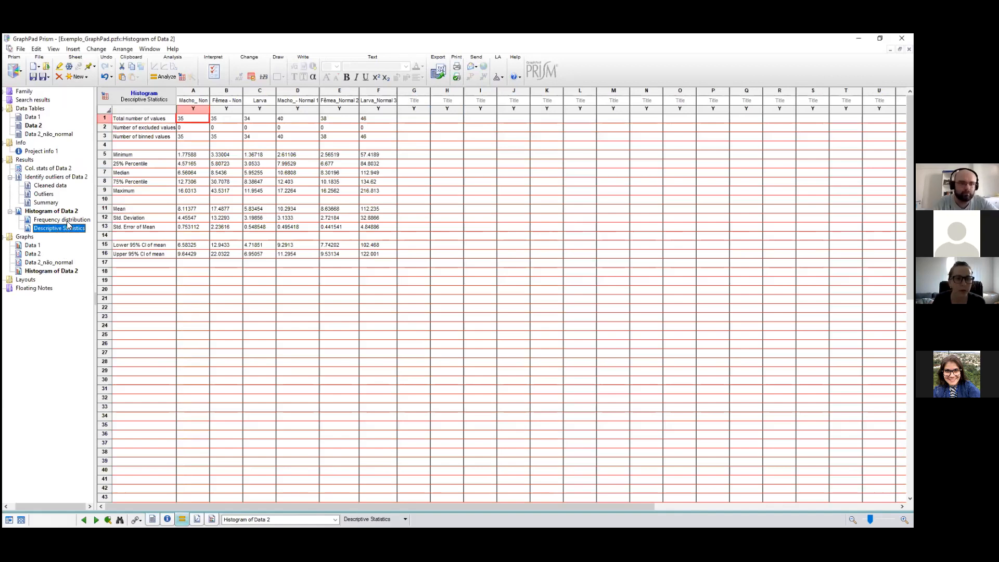
{"action": "left_click", "coordinate": [67, 272]}
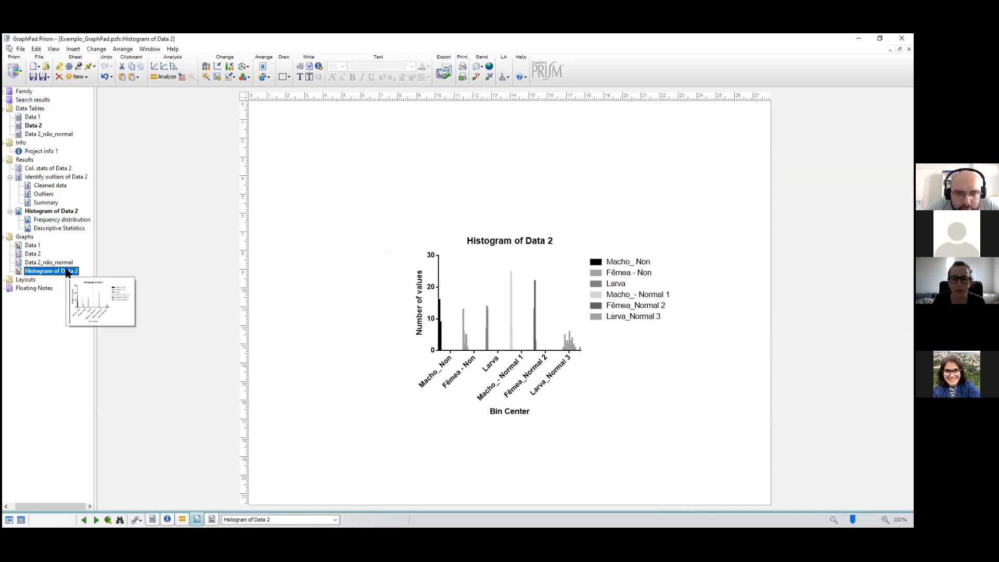
{"action": "left_click", "coordinate": [59, 267]}
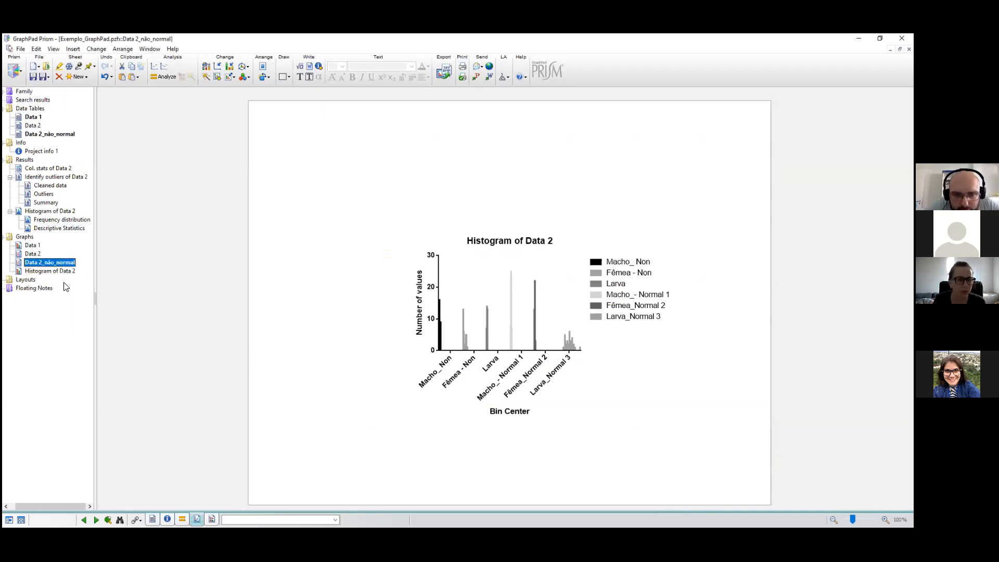
{"action": "left_click", "coordinate": [69, 273]}
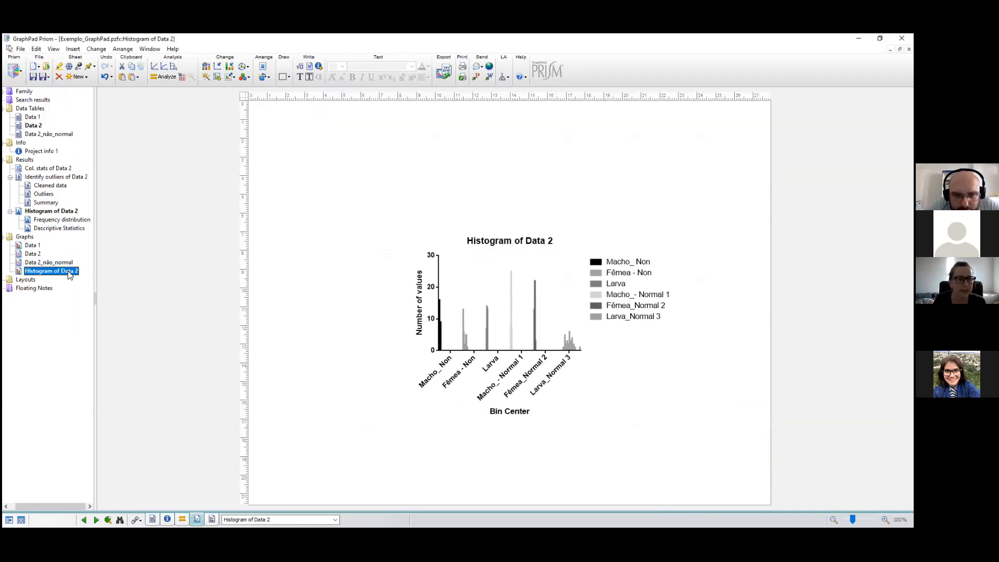
{"action": "left_click", "coordinate": [66, 219]}
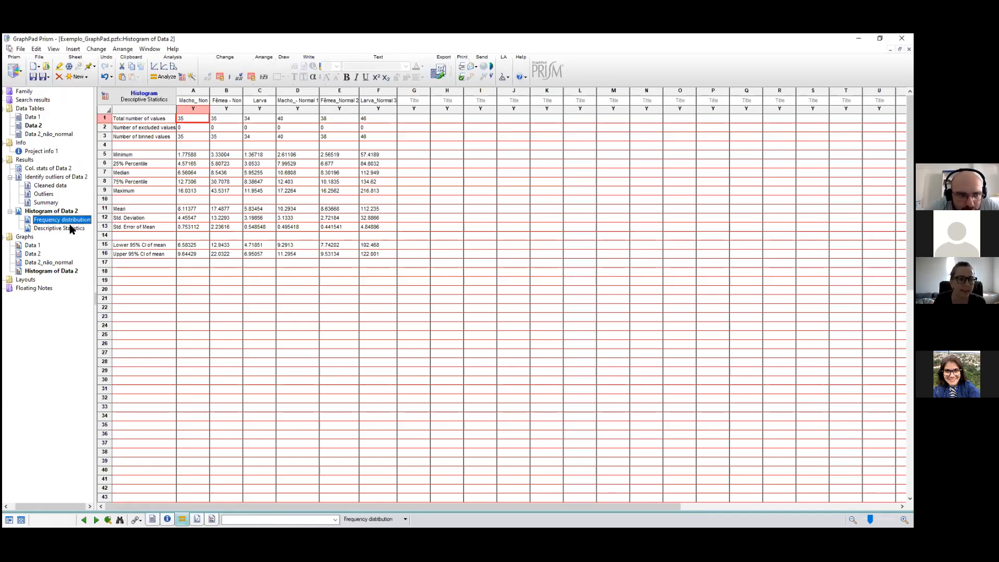
{"action": "left_click", "coordinate": [71, 229]}
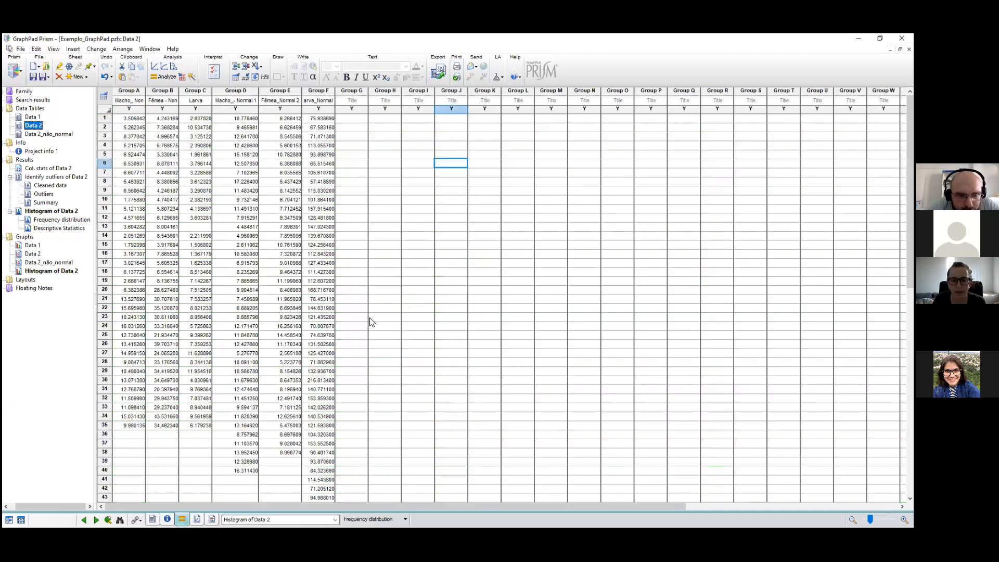
Run a Frequency distribution of Data 2 for the Macho_ Non data set only, graphing the number of values as bars
{"action": "left_click", "coordinate": [472, 239]}
{"action": "left_click", "coordinate": [473, 222]}
{"action": "left_click", "coordinate": [473, 231]}
{"action": "left_click", "coordinate": [472, 214]}
{"action": "left_click", "coordinate": [472, 206]}
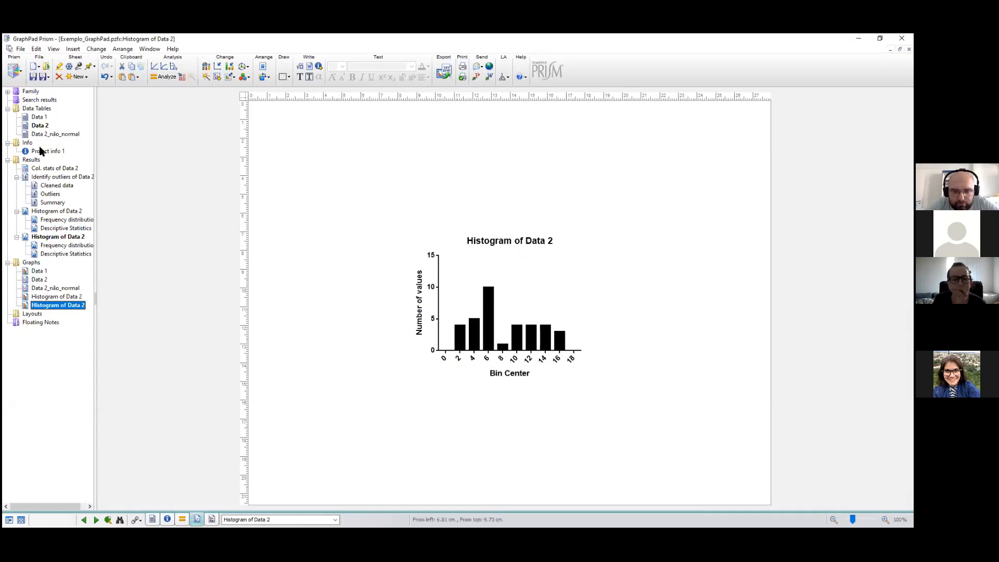
Run a Frequency distribution for the Fêmea - Non data set only, tabulating relative frequency in percentages with automatic bins and a bar graph
{"action": "left_click", "coordinate": [36, 126]}
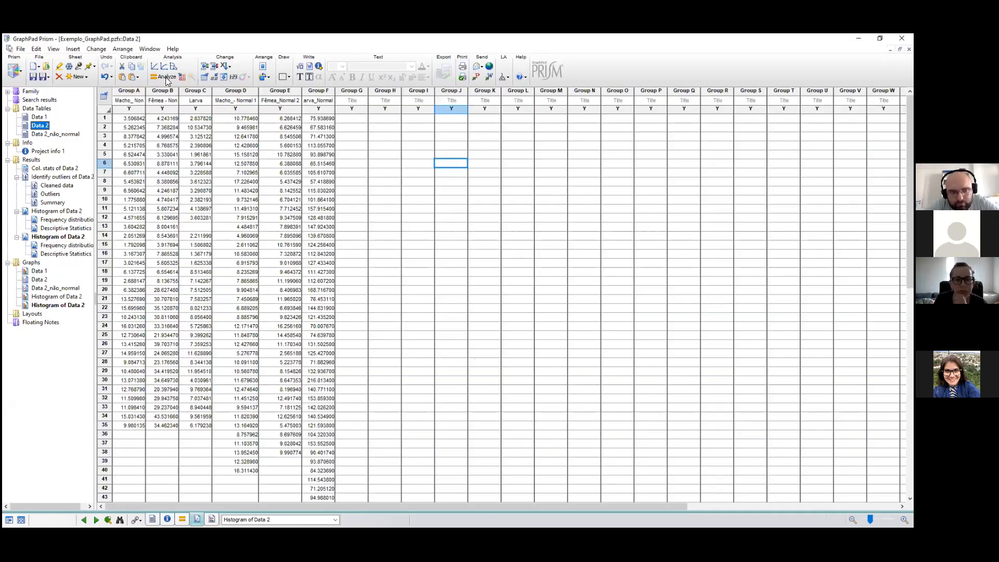
{"action": "left_click", "coordinate": [167, 79]}
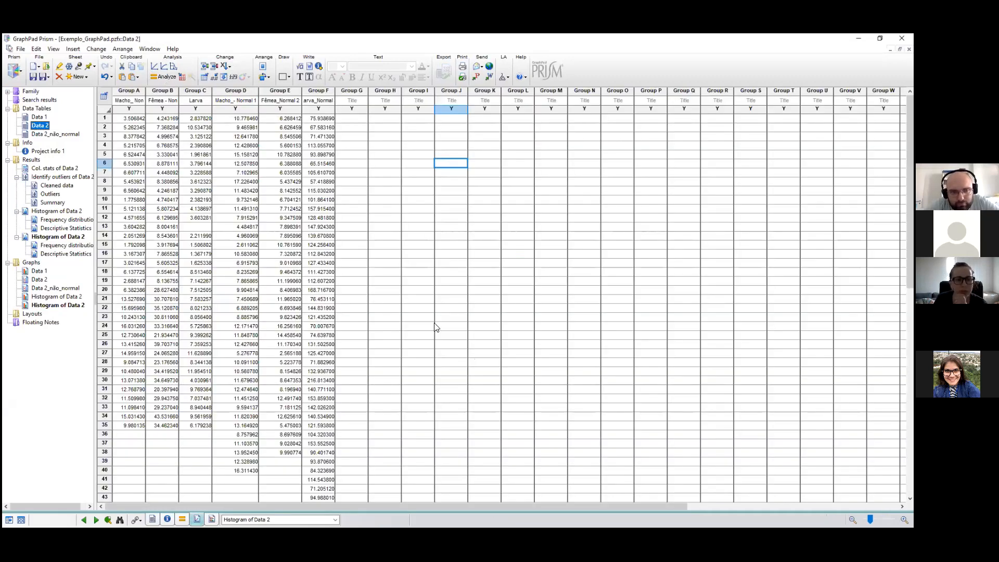
{"action": "left_click", "coordinate": [473, 198]}
{"action": "left_click", "coordinate": [472, 223]}
{"action": "left_click", "coordinate": [473, 214]}
{"action": "left_click", "coordinate": [472, 230]}
{"action": "left_click", "coordinate": [473, 238]}
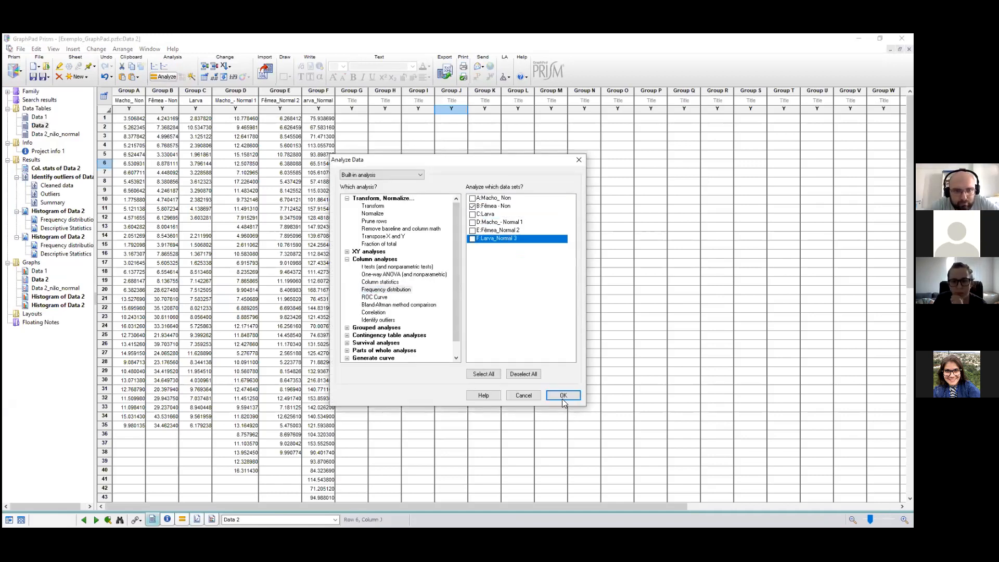
{"action": "left_click", "coordinate": [562, 395]}
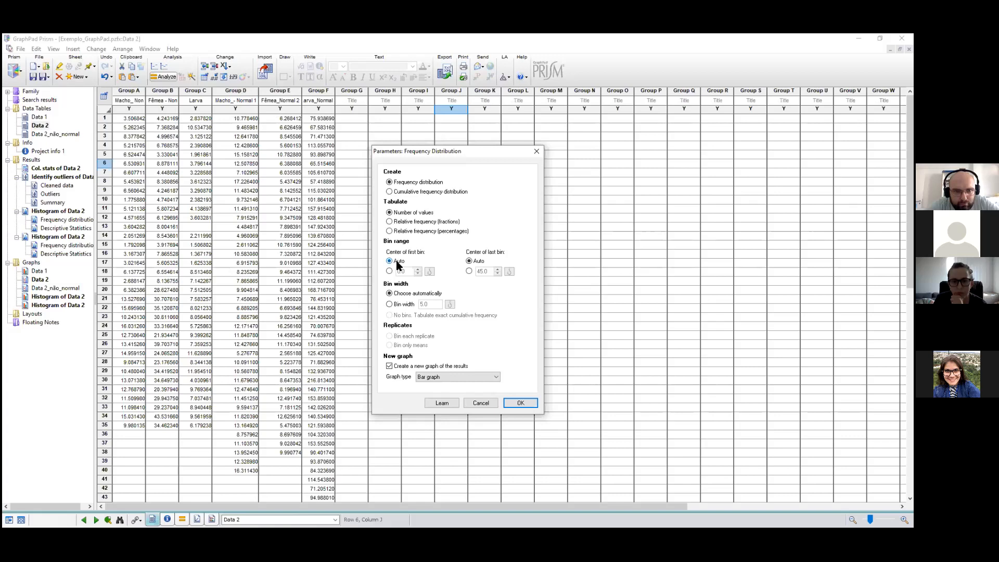
{"action": "left_click", "coordinate": [457, 377]}
{"action": "left_click", "coordinate": [457, 376]}
{"action": "left_click", "coordinate": [520, 403]}
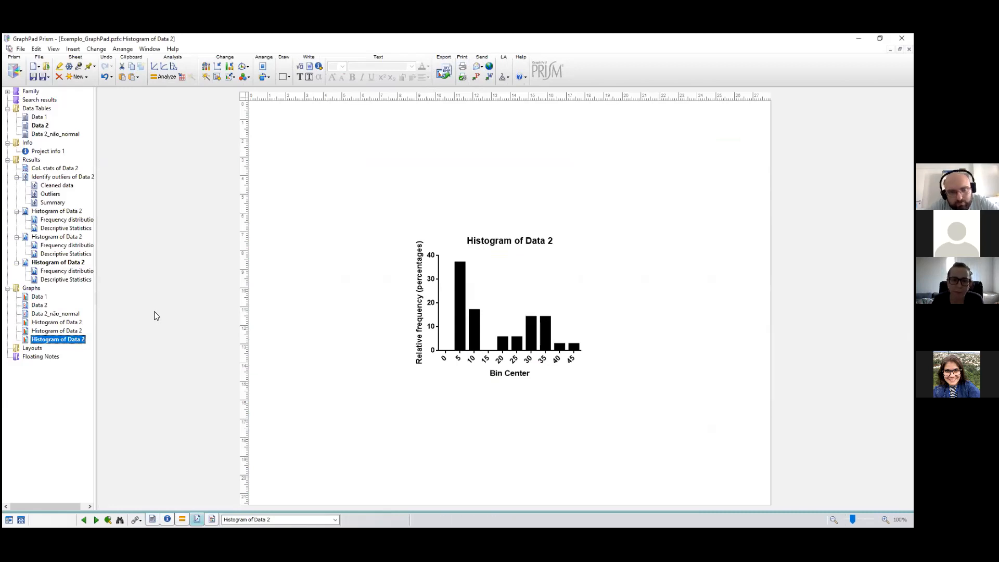
Compare the Macho_ Non histogram's bins with the raw values in the Data 2 table
{"action": "left_click", "coordinate": [73, 331]}
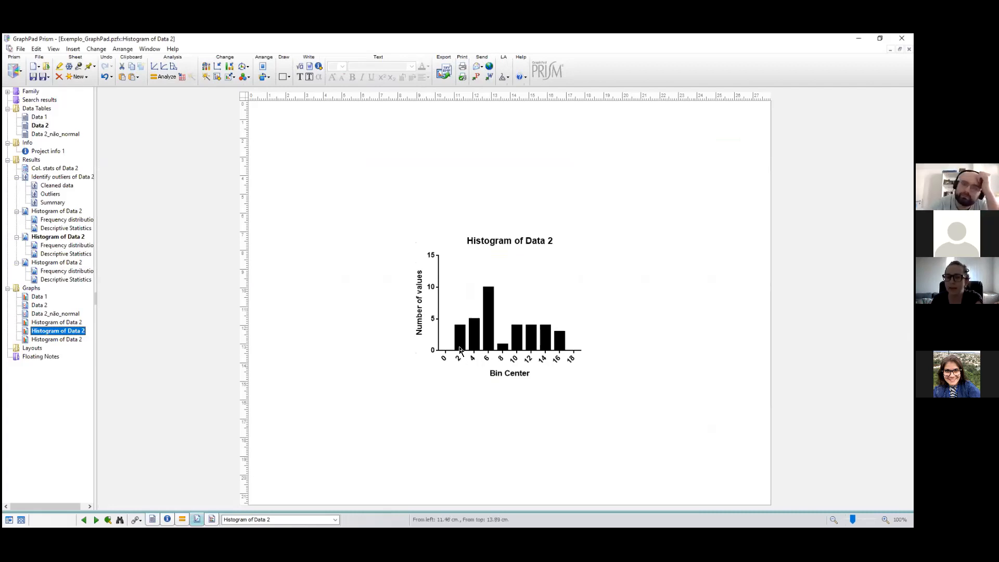
{"action": "mouse_move", "coordinate": [480, 348]}
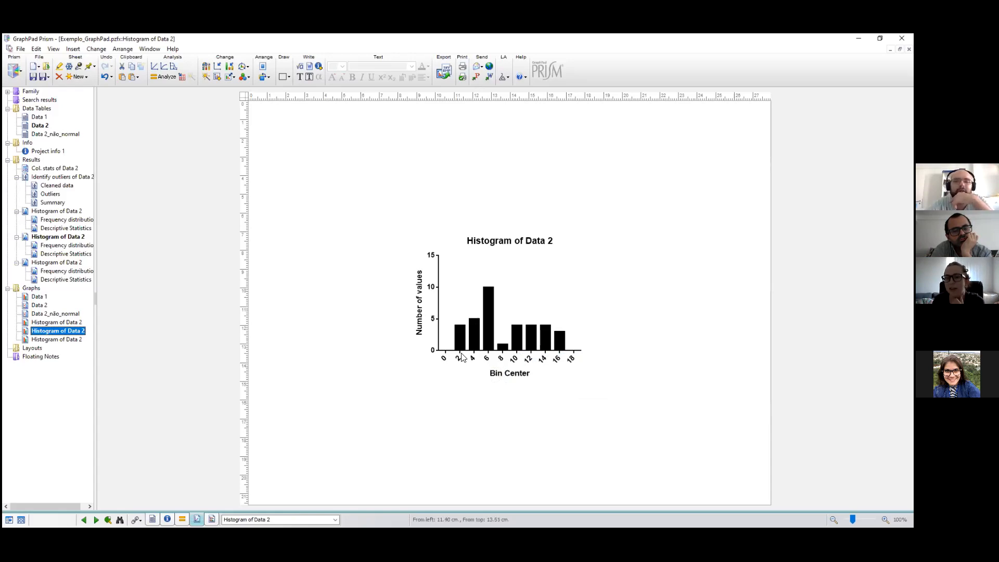
{"action": "mouse_move", "coordinate": [460, 351]}
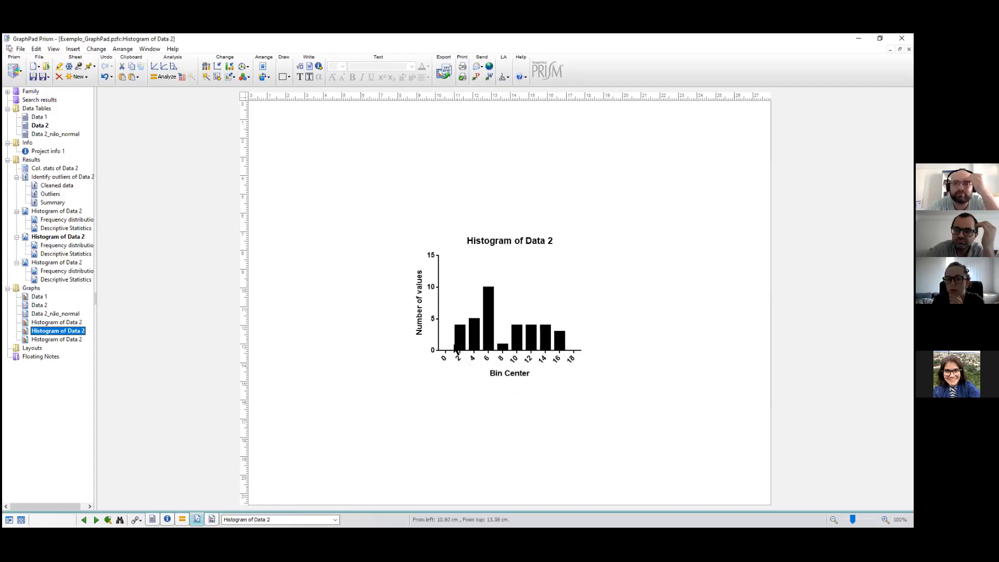
{"action": "left_click", "coordinate": [41, 126]}
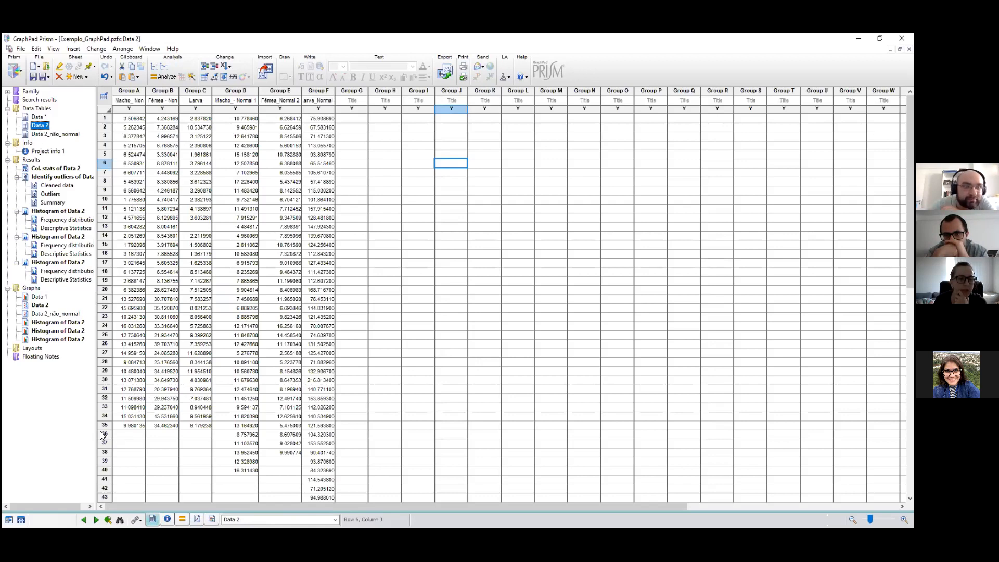
{"action": "left_click", "coordinate": [59, 330]}
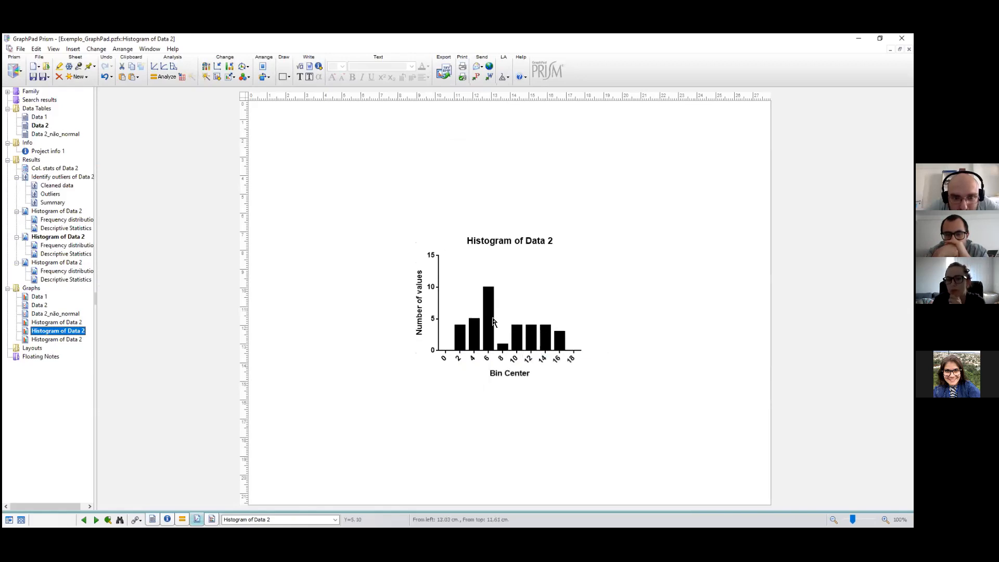
Inspect the bars and bin centers of the Macho_ Non histogram, and view the Fêmea - Non relative frequency histogram
{"action": "mouse_move", "coordinate": [493, 321]}
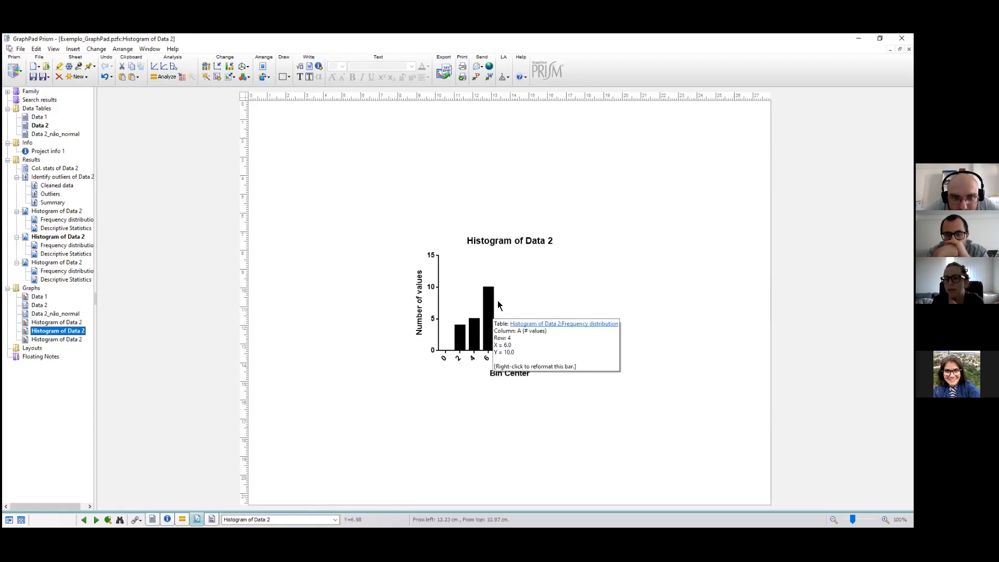
{"action": "mouse_move", "coordinate": [492, 304]}
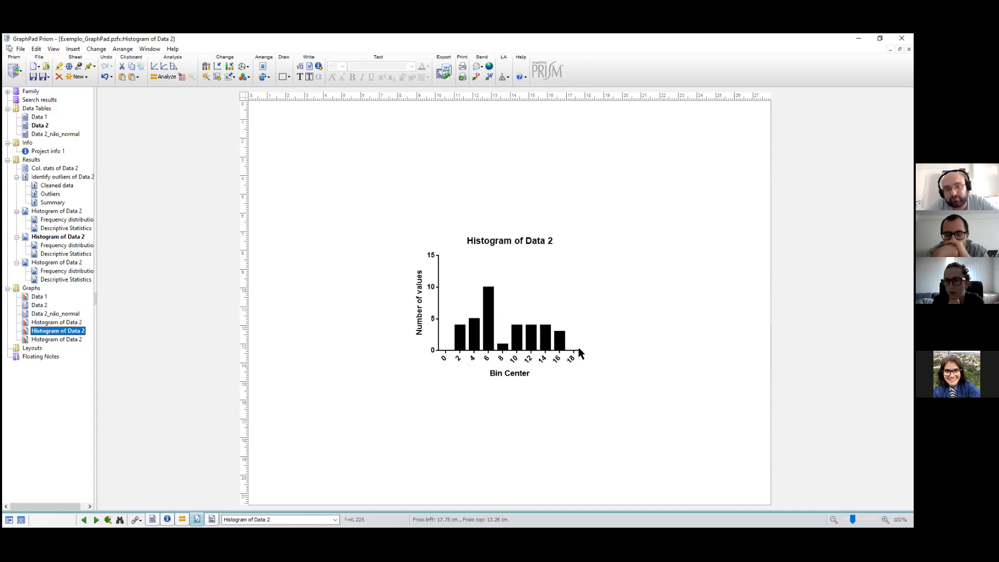
{"action": "mouse_move", "coordinate": [557, 352]}
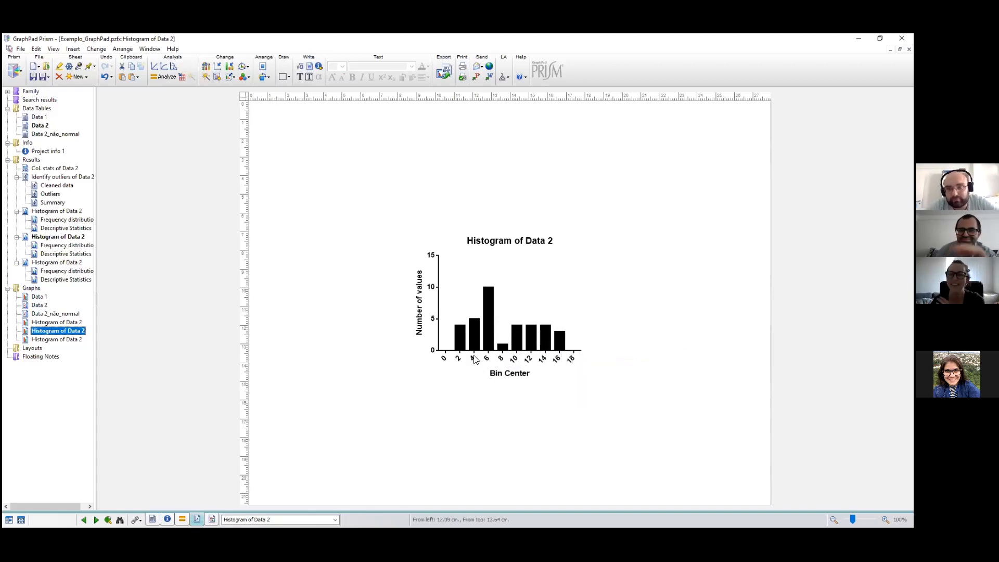
{"action": "left_click", "coordinate": [77, 340]}
{"action": "left_click", "coordinate": [70, 331]}
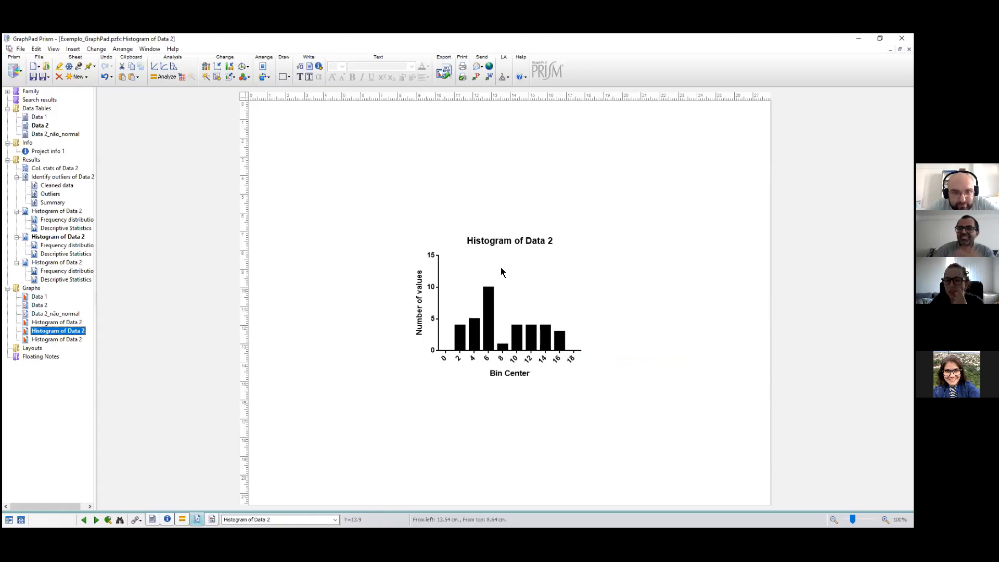
{"action": "left_click", "coordinate": [60, 339]}
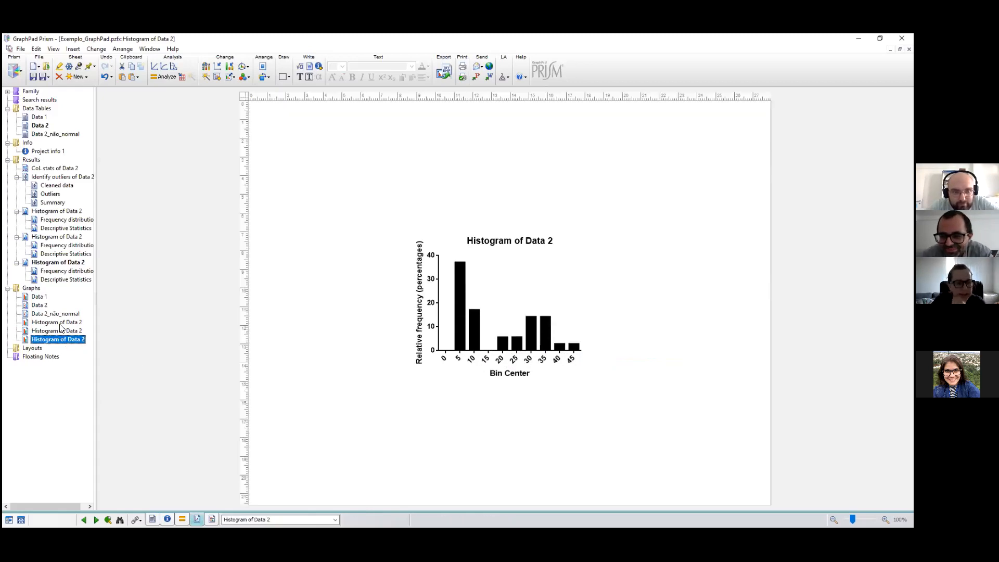
Delete the six-group Histogram of Data 2 graph sheet
{"action": "left_click", "coordinate": [61, 323]}
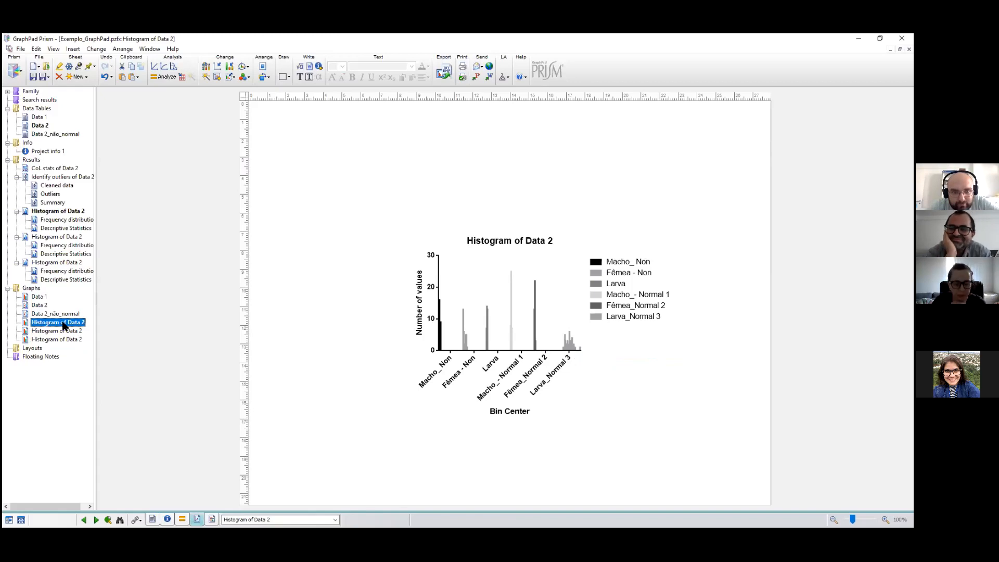
{"action": "right_click", "coordinate": [64, 323]}
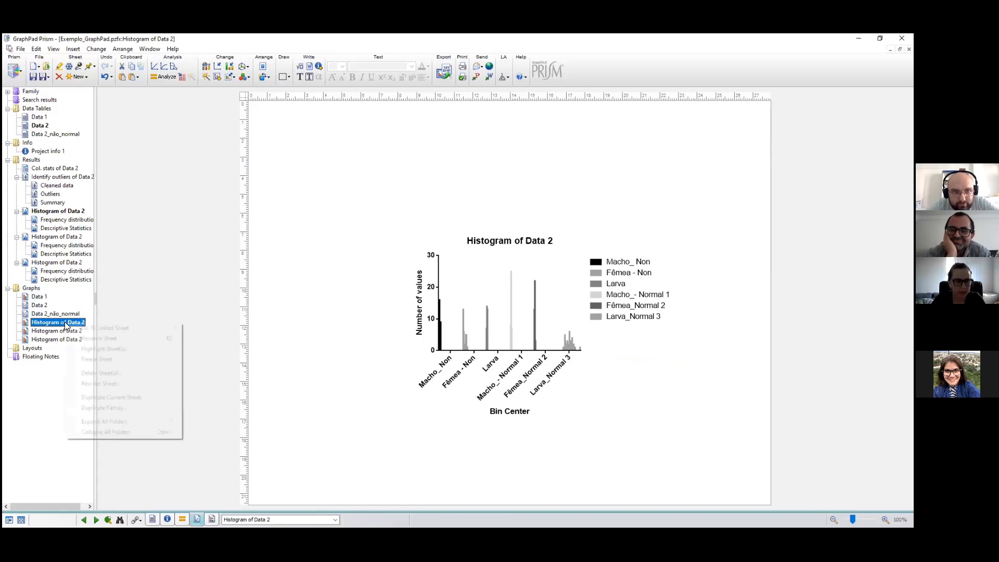
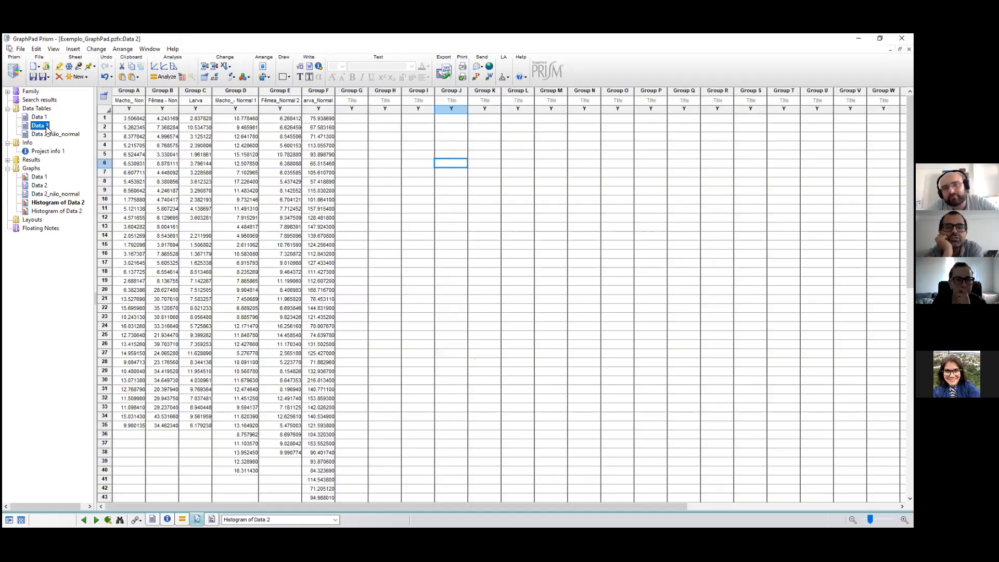
Review the Macho_ Non histogram's bin centers against the raw values in the Data 2 table
{"action": "left_click", "coordinate": [54, 202]}
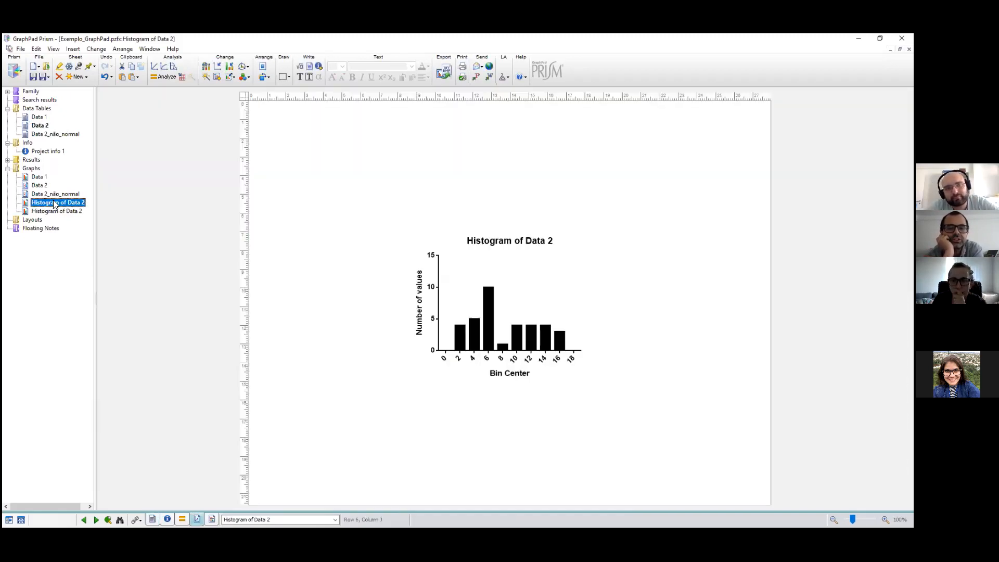
{"action": "mouse_move", "coordinate": [55, 203]}
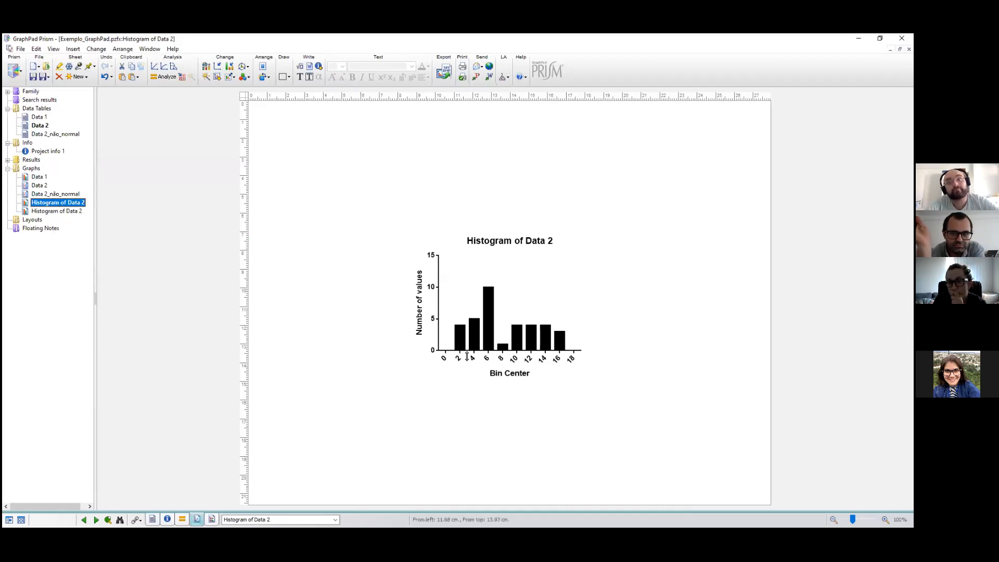
{"action": "mouse_move", "coordinate": [464, 349]}
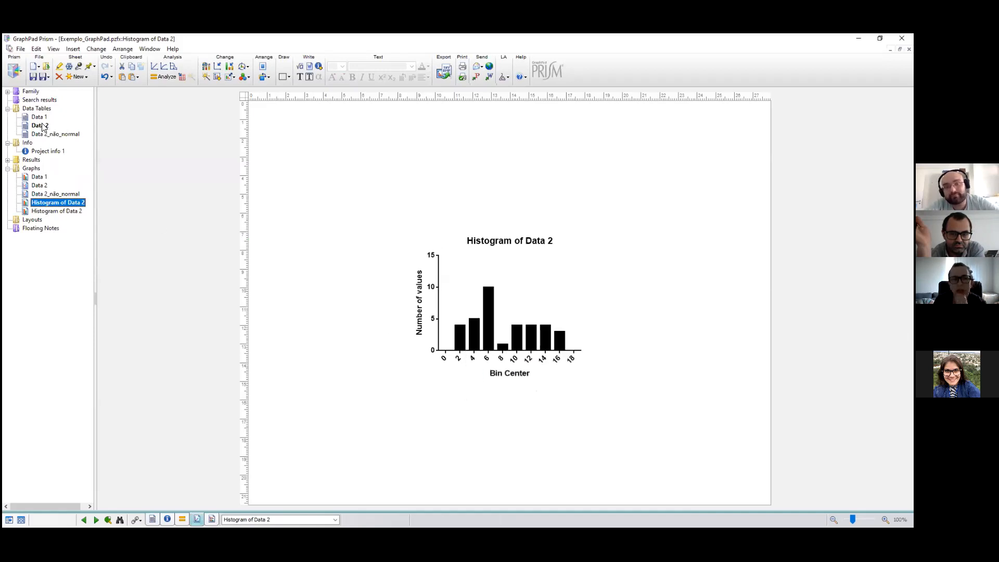
{"action": "mouse_move", "coordinate": [45, 128]}
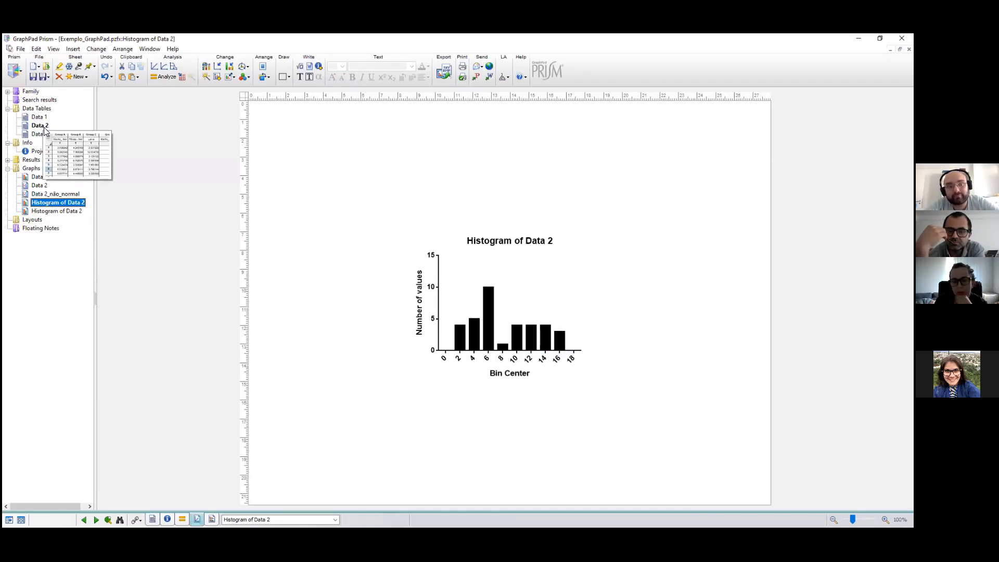
{"action": "left_click", "coordinate": [40, 126]}
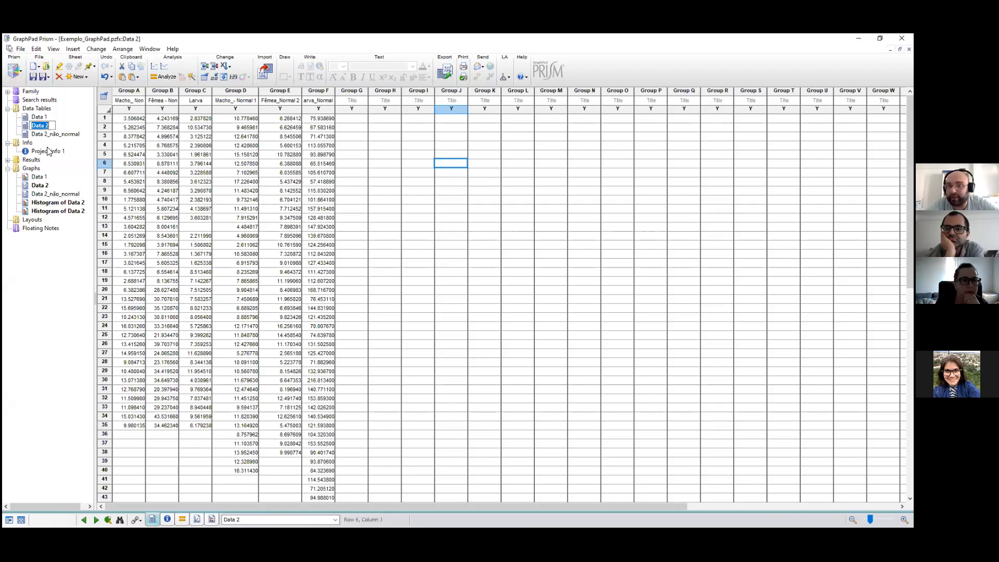
{"action": "left_click", "coordinate": [61, 204]}
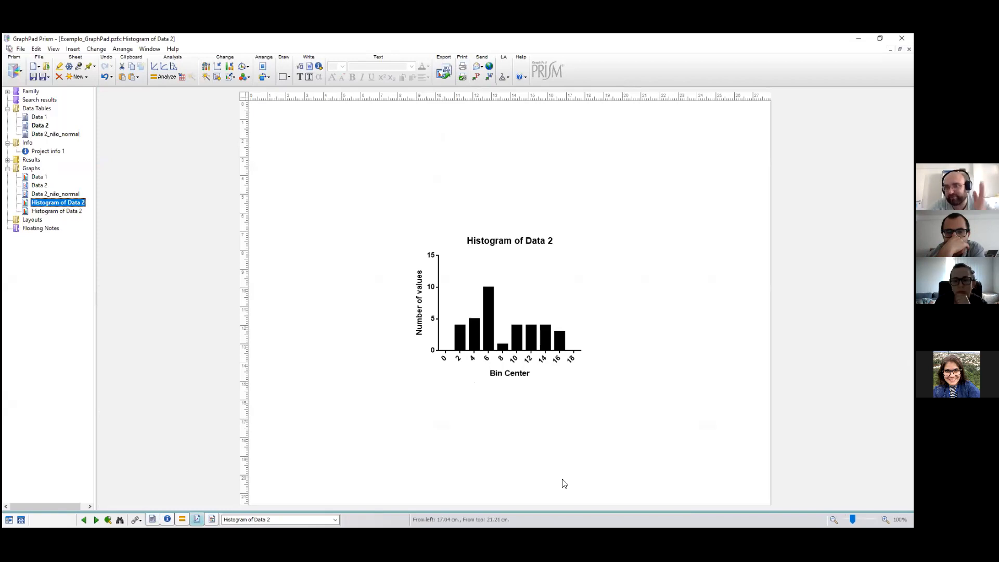
Compare the shapes of the two remaining histograms, Macho_ Non and Fêmea - Non
{"action": "key", "text": "alt+Tab"}
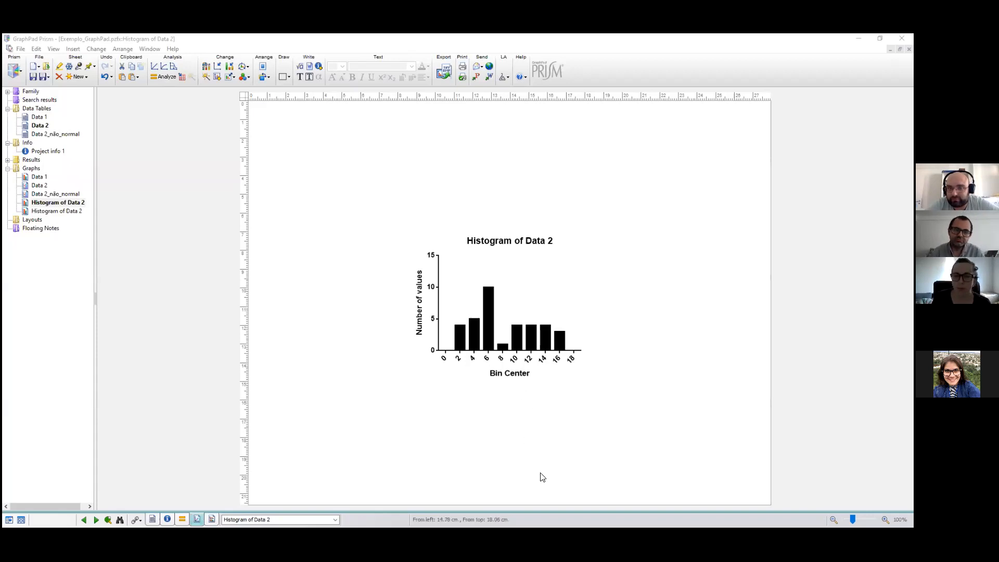
{"action": "left_click", "coordinate": [69, 210]}
{"action": "left_click", "coordinate": [72, 203]}
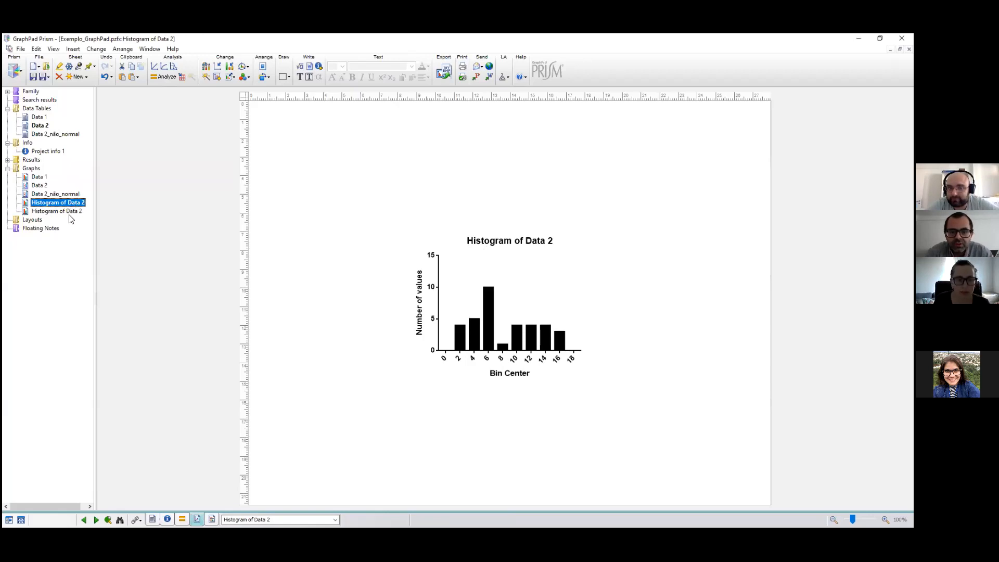
{"action": "left_click", "coordinate": [69, 211]}
{"action": "left_click", "coordinate": [67, 194]}
{"action": "left_click", "coordinate": [70, 214]}
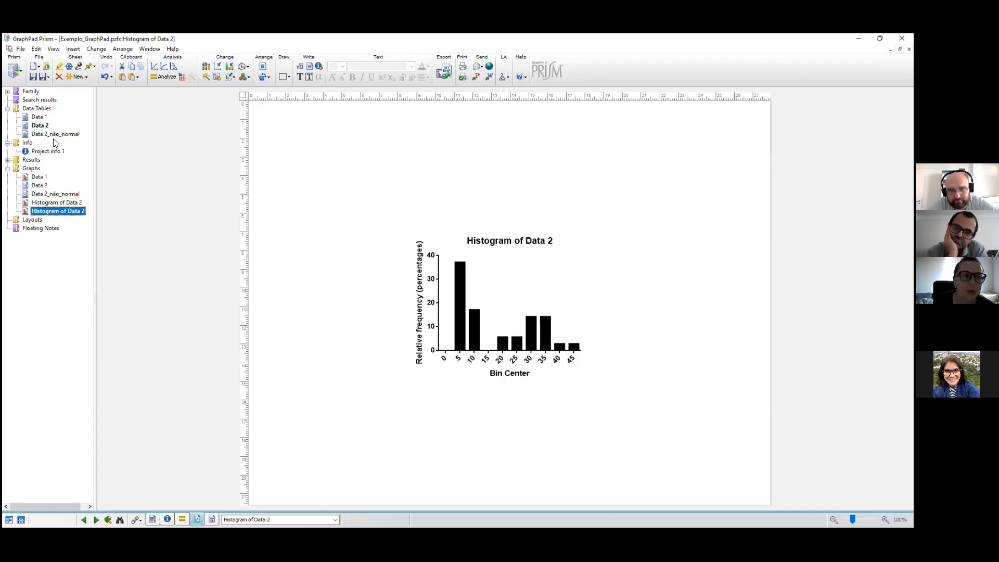
Compare the groups held in the Data 2 table with those in the Data 2_não_normal table
{"action": "left_click", "coordinate": [45, 126]}
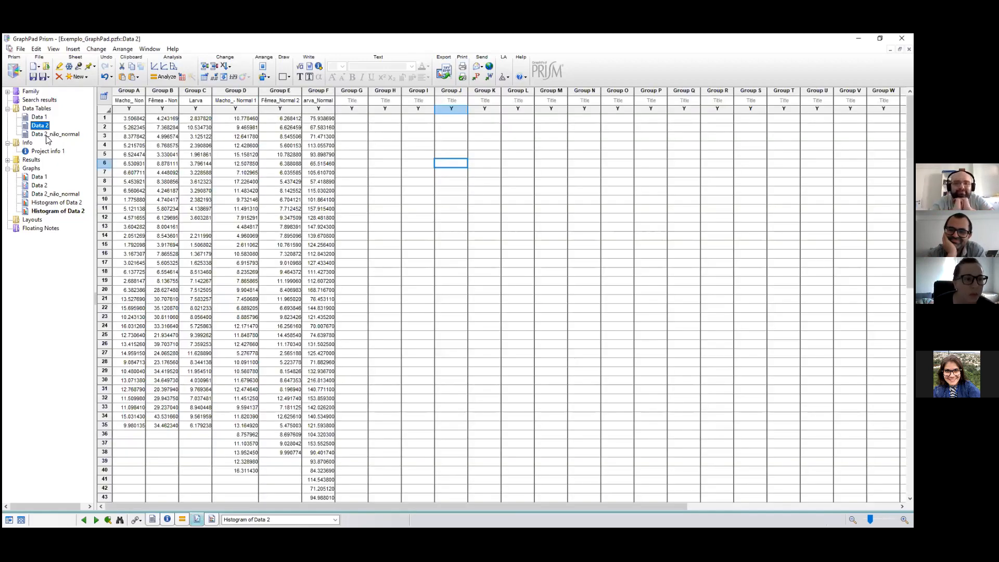
{"action": "left_click", "coordinate": [48, 135]}
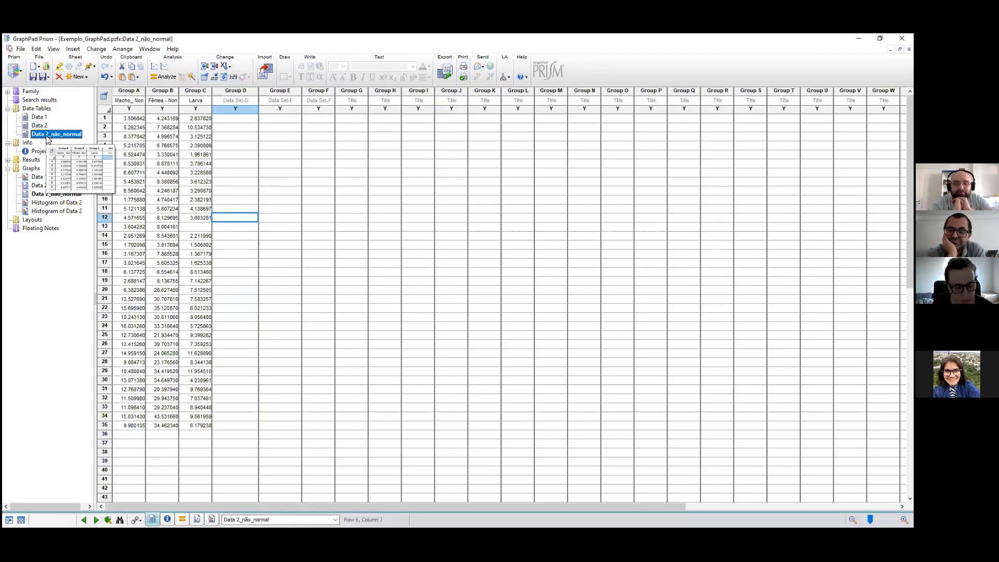
{"action": "left_click", "coordinate": [38, 126]}
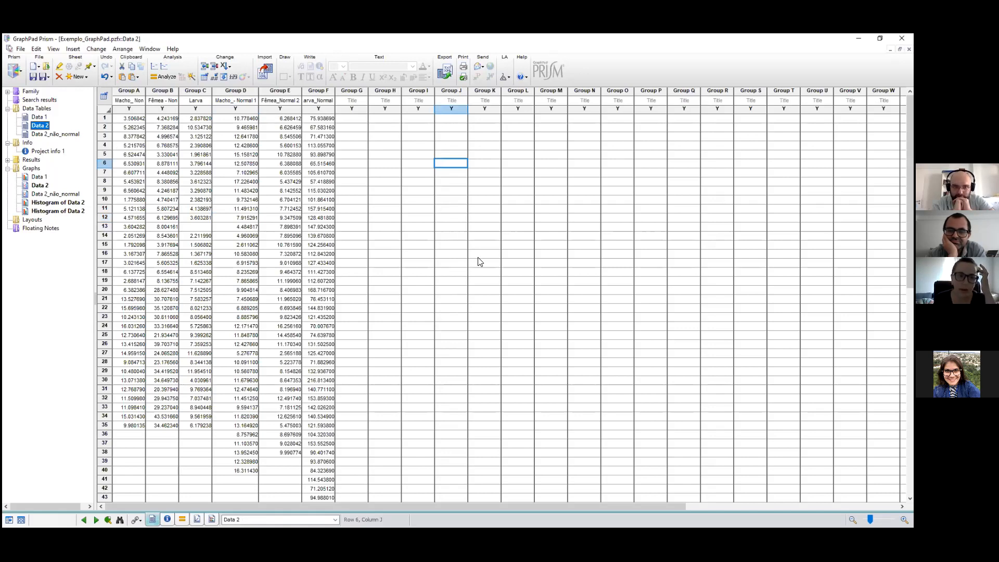
{"action": "left_click", "coordinate": [62, 135]}
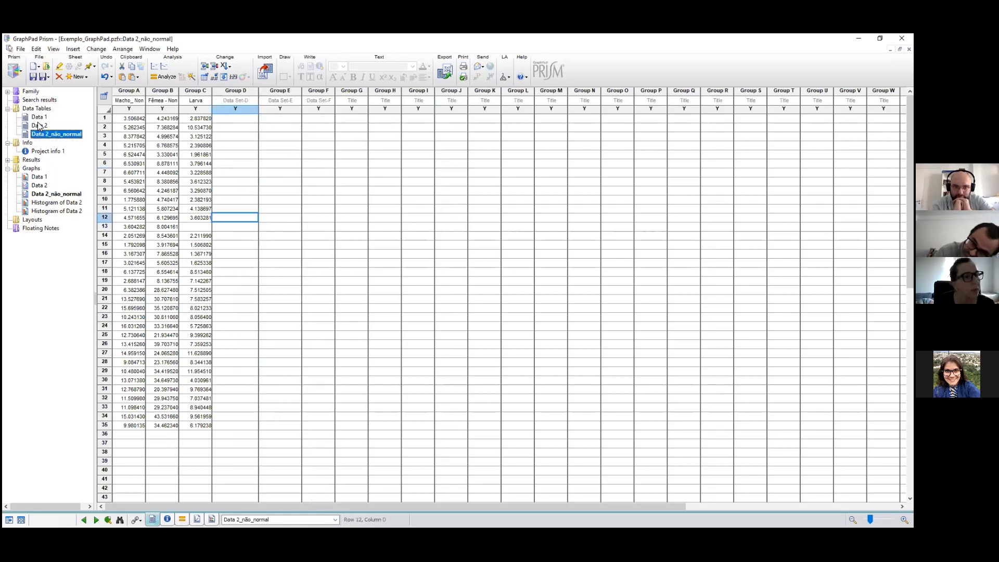
{"action": "left_click", "coordinate": [40, 127]}
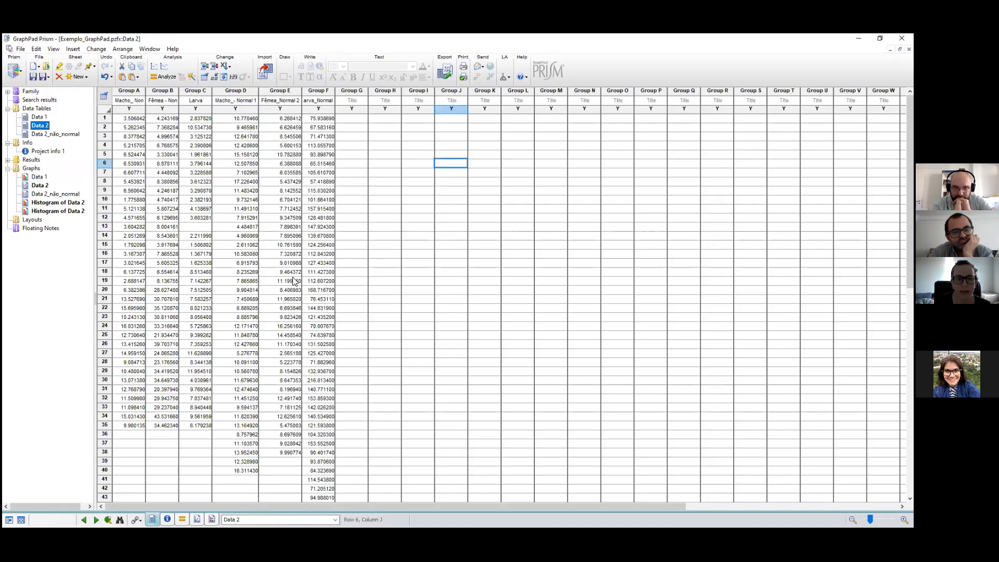
Duplicate the Data 2 table together with its linked family of sheets, keeping the sheet name Data 2
{"action": "right_click", "coordinate": [39, 128]}
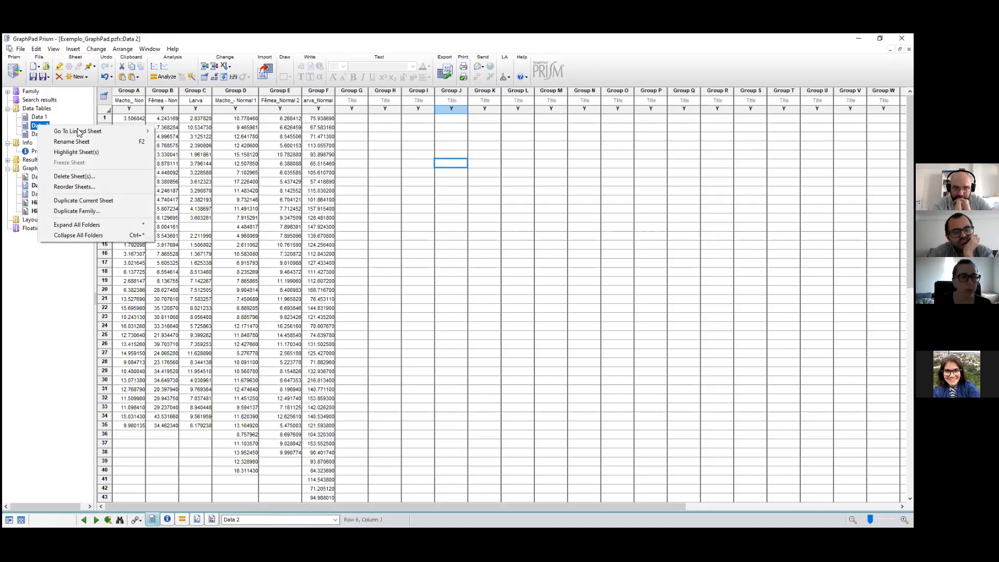
{"action": "mouse_move", "coordinate": [77, 131]}
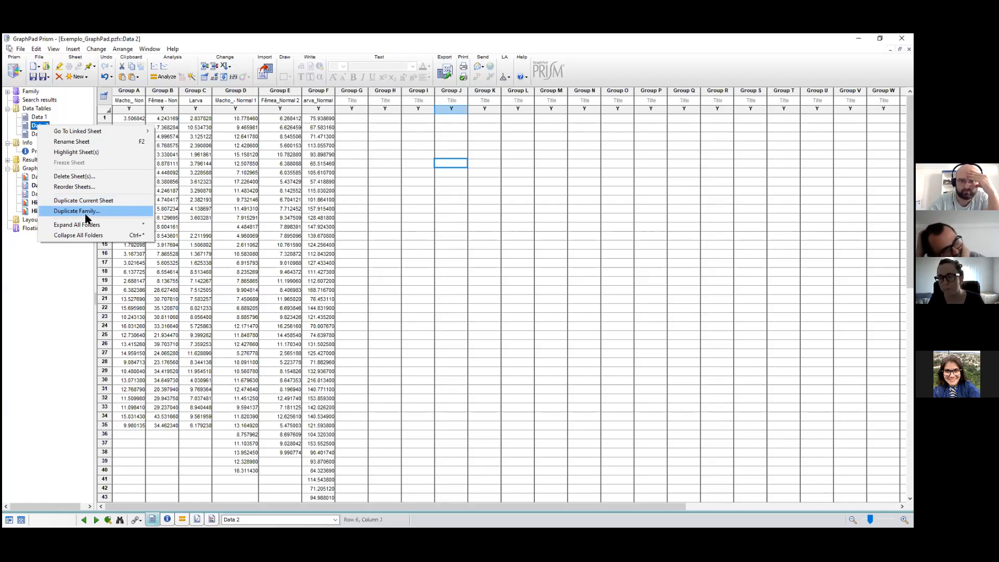
{"action": "left_click", "coordinate": [85, 214]}
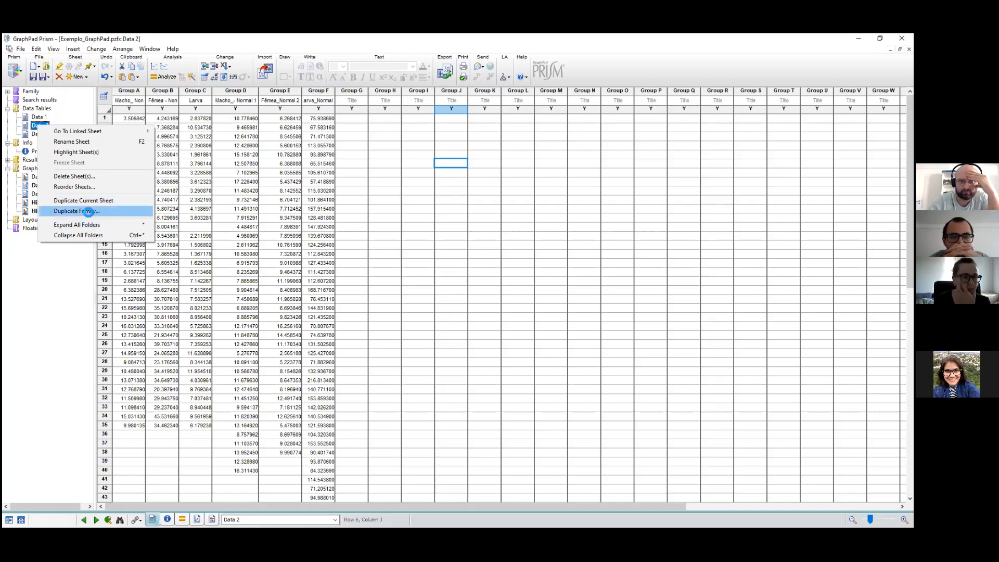
{"action": "left_click", "coordinate": [78, 210]}
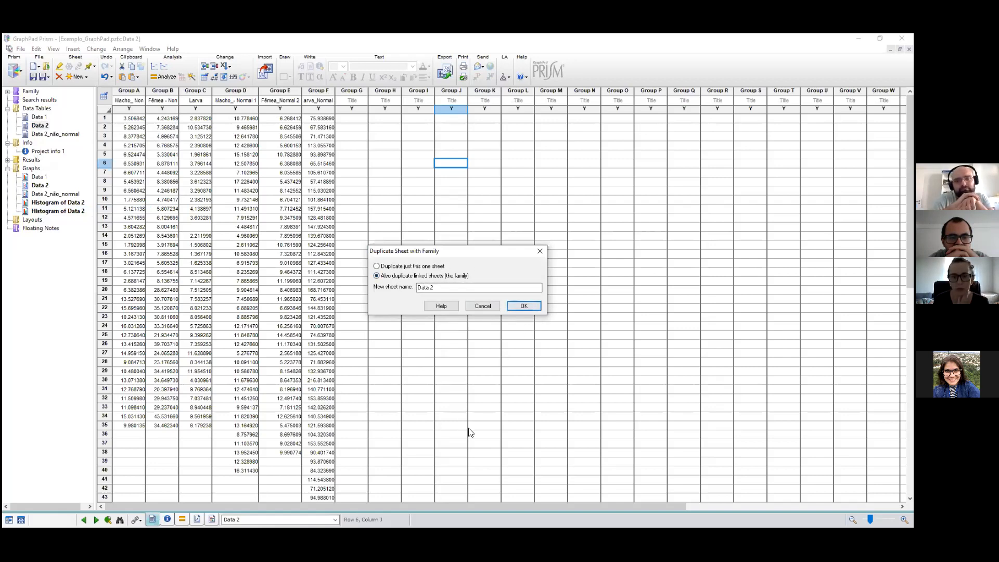
{"action": "left_click", "coordinate": [524, 306]}
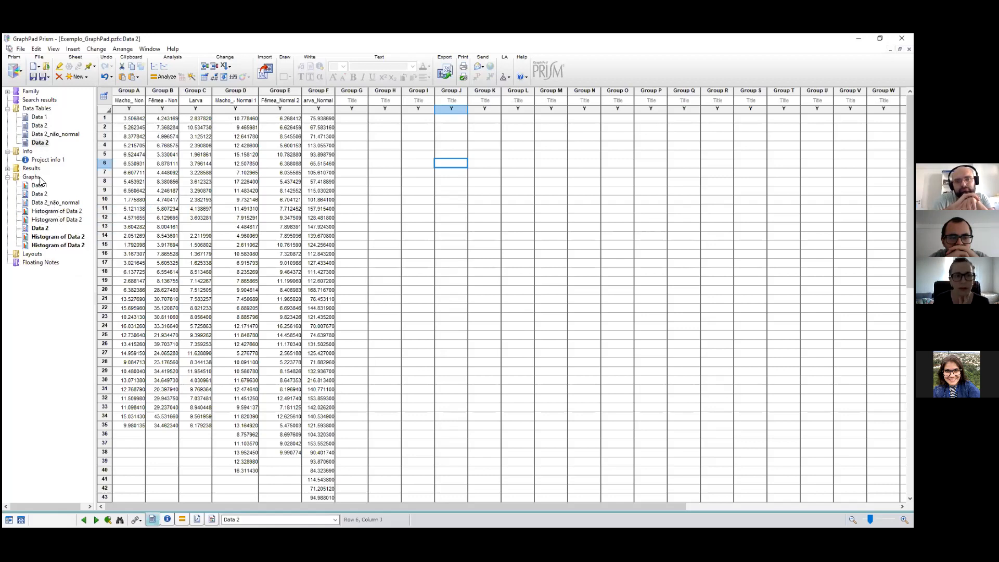
Delete the Macho_ Non, Fêmea - Non and Larva columns from the duplicated Data 2 table
{"action": "left_click", "coordinate": [39, 144]}
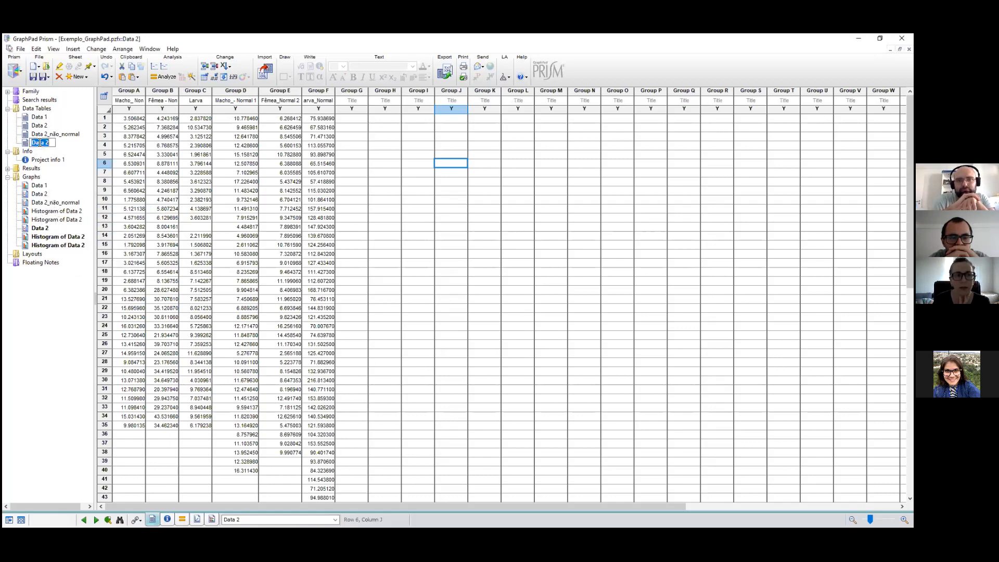
{"action": "left_click", "coordinate": [43, 134]}
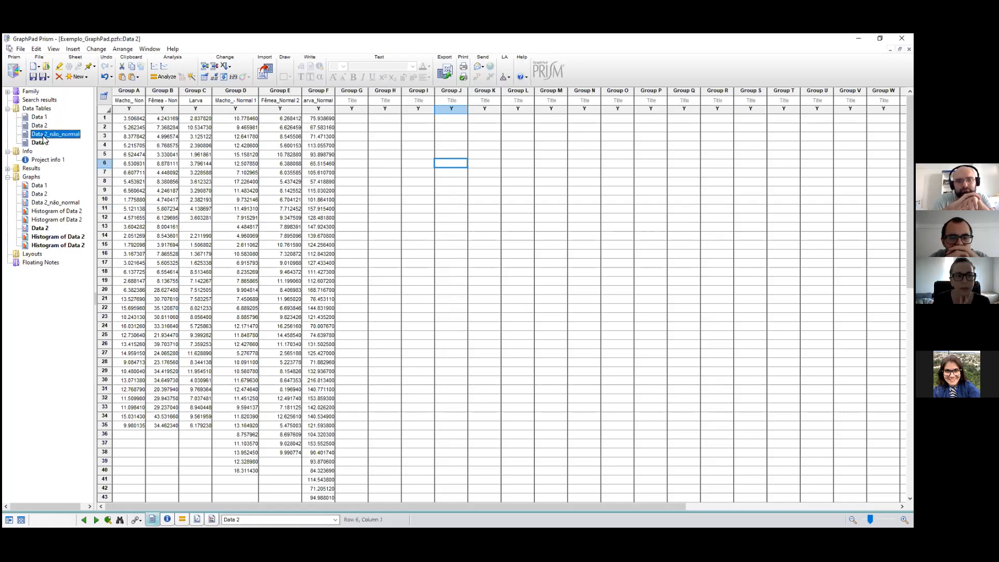
{"action": "left_click", "coordinate": [40, 142]}
{"action": "left_click_drag", "start_coordinate": [126, 92], "coordinate": [208, 92]}
{"action": "right_click", "coordinate": [208, 92]}
{"action": "left_click", "coordinate": [254, 176]}
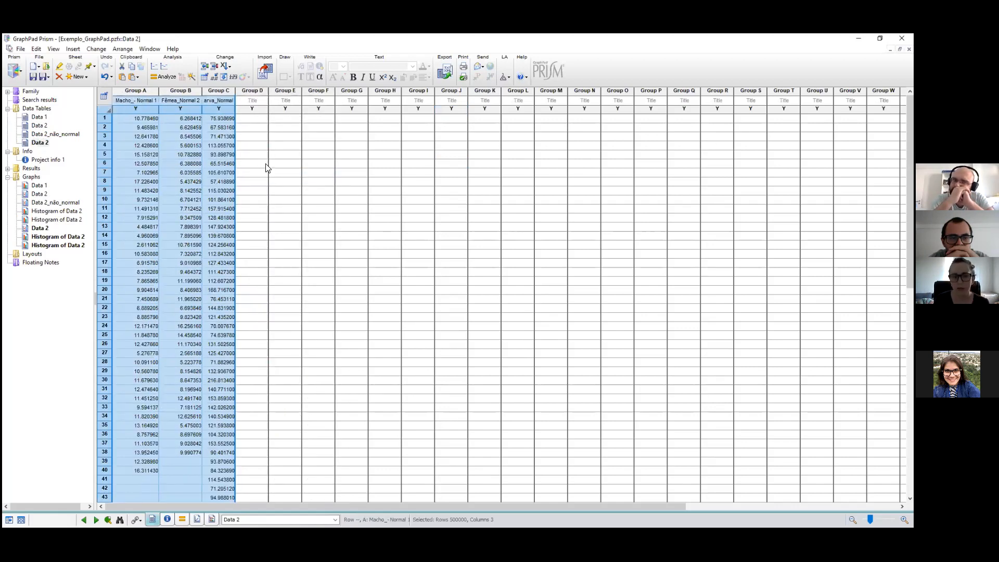
{"action": "left_click", "coordinate": [452, 235]}
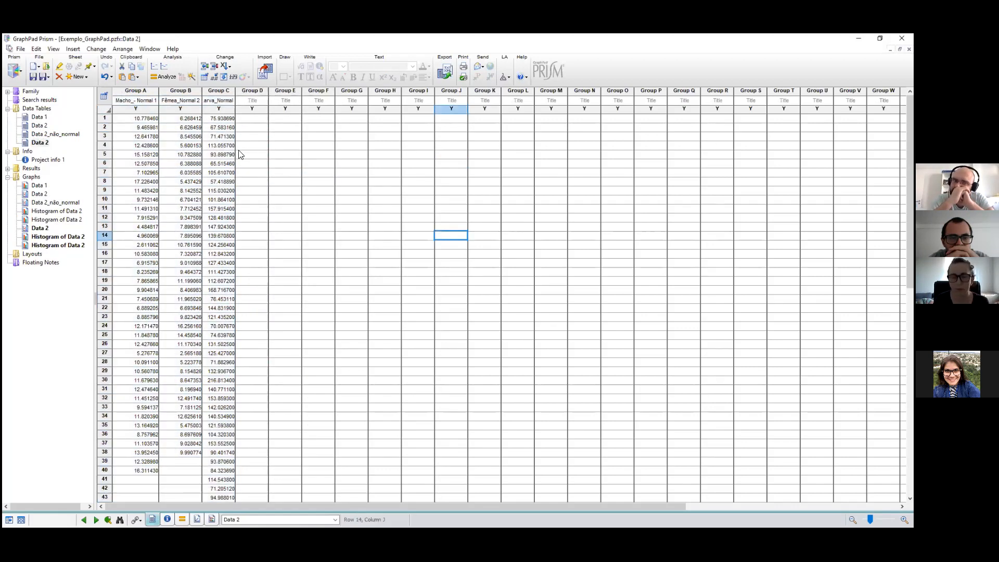
{"action": "left_click", "coordinate": [39, 140]}
{"action": "left_click", "coordinate": [42, 141]}
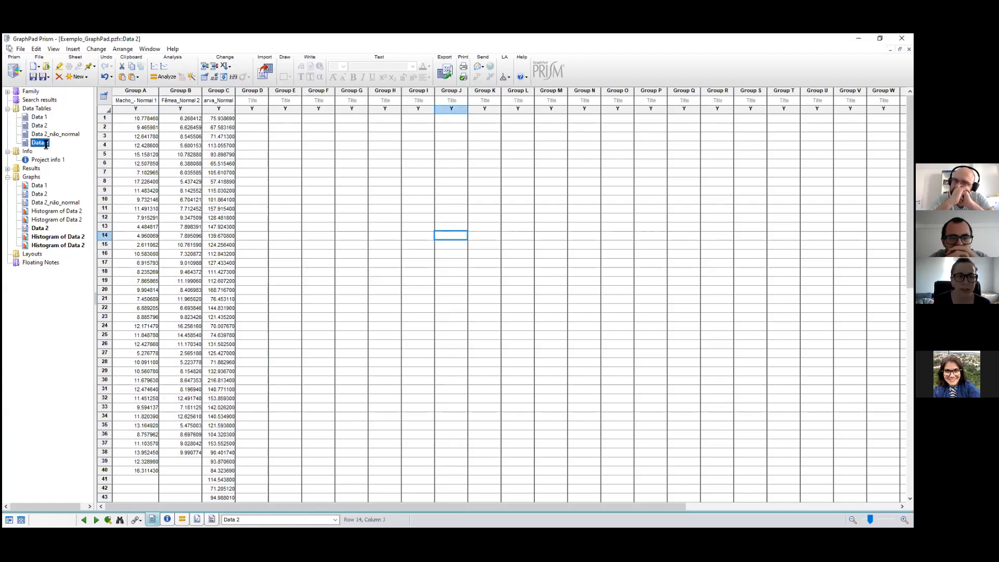
{"action": "left_click", "coordinate": [43, 134]}
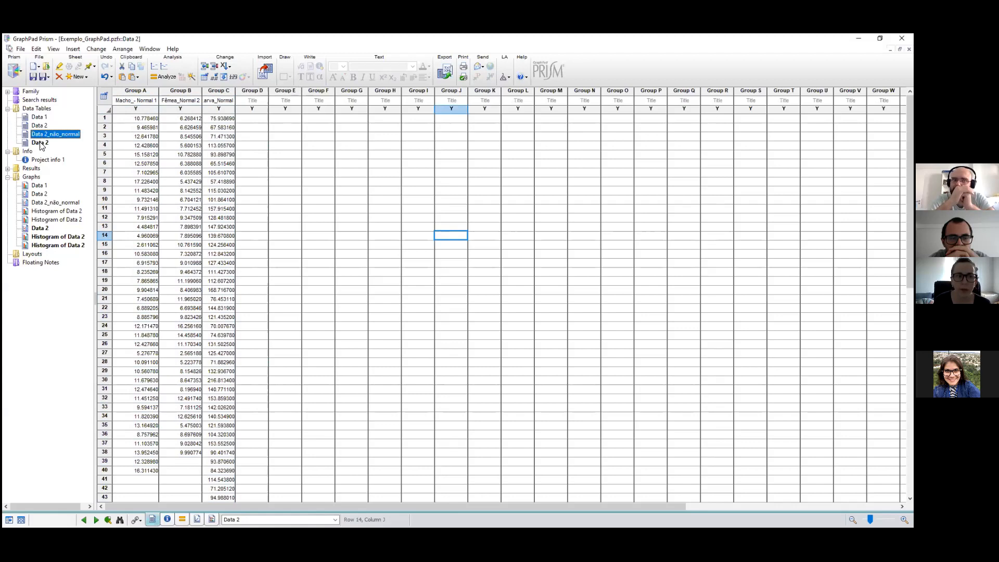
Set up a t test on the duplicated Data 2 table with only Macho_- Normal 1 and Fêmea_Normal 2, leaving out Larva_Normal 3
{"action": "left_click", "coordinate": [41, 144]}
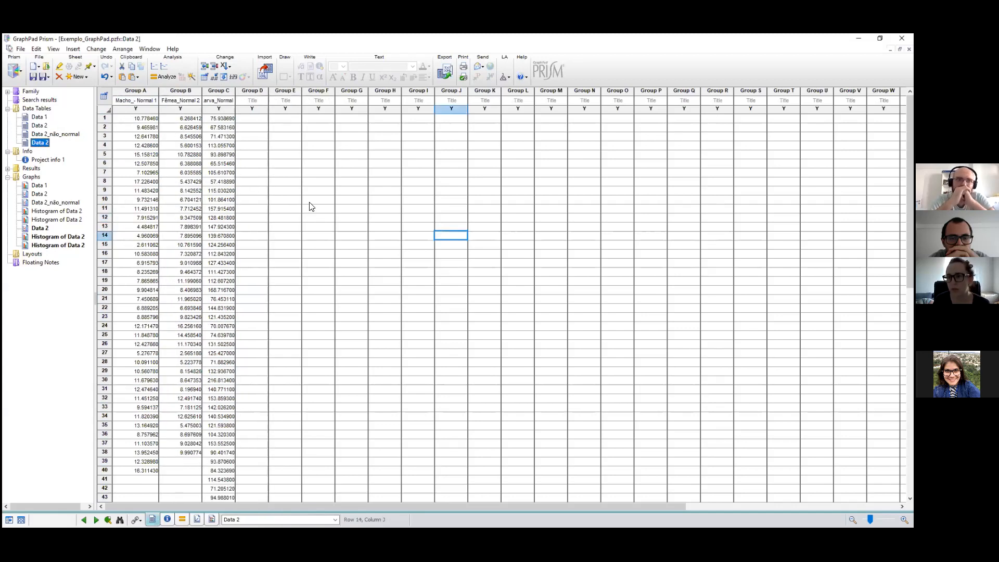
{"action": "left_click", "coordinate": [167, 77]}
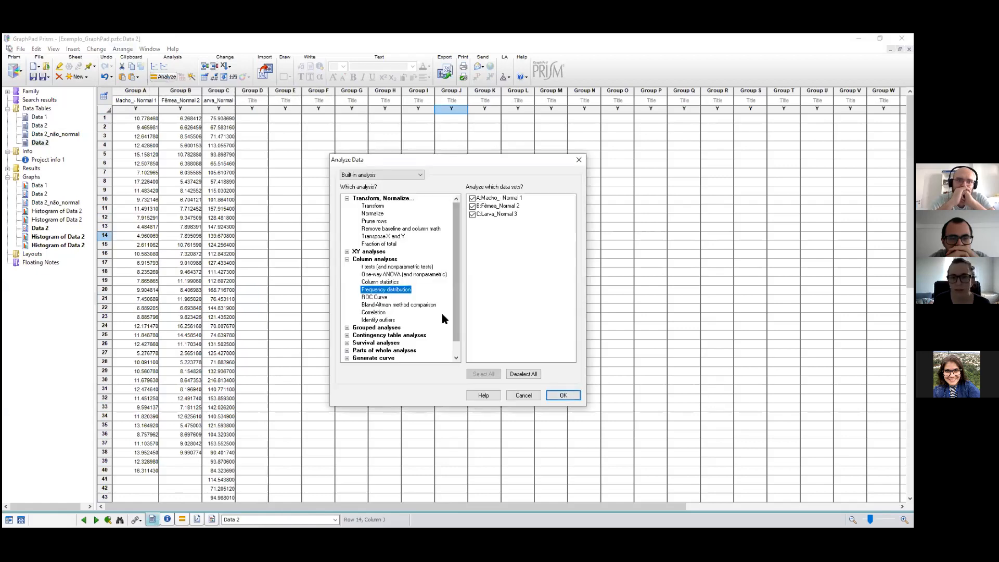
{"action": "left_click", "coordinate": [387, 267]}
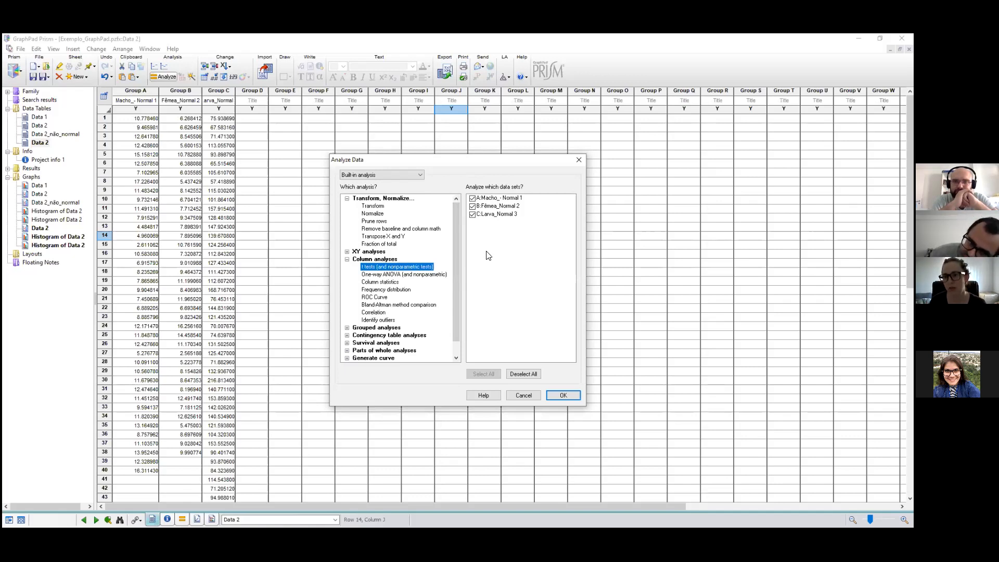
{"action": "left_click", "coordinate": [472, 215]}
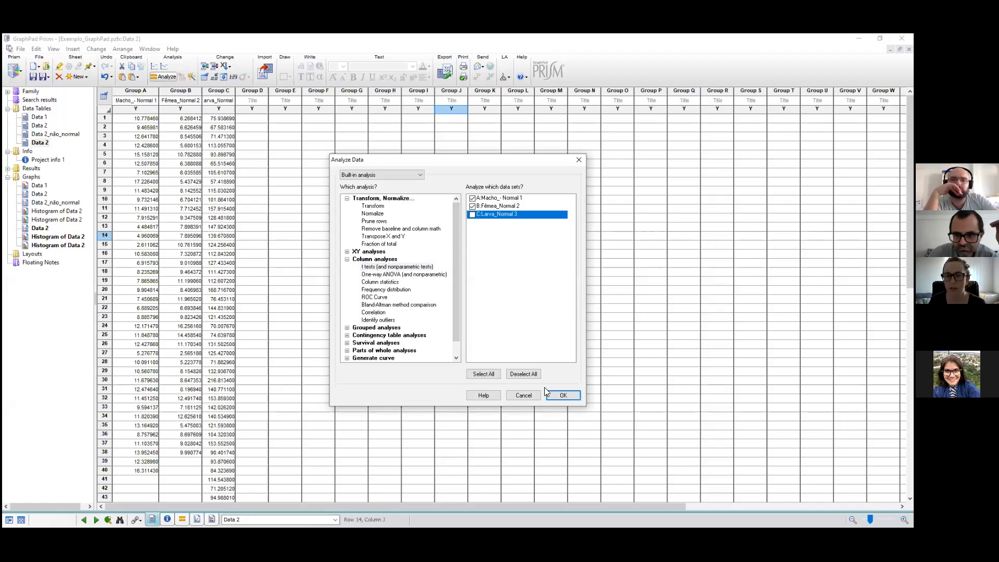
{"action": "left_click", "coordinate": [554, 397]}
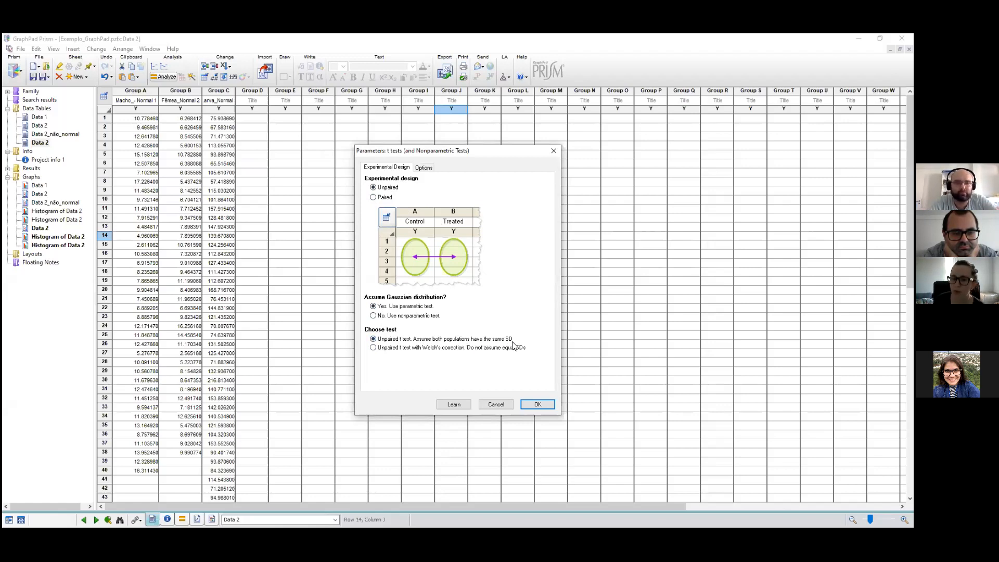
Run the unpaired parametric t test assuming equal SDs, two-sided at 95% confidence, and check its F test comparing variances
{"action": "left_click", "coordinate": [424, 168]}
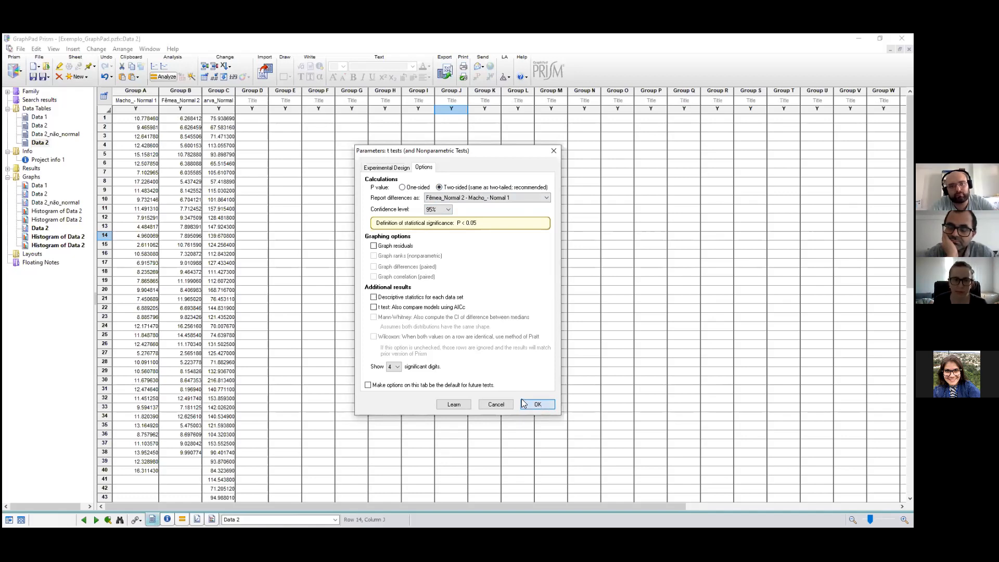
{"action": "left_click", "coordinate": [539, 405]}
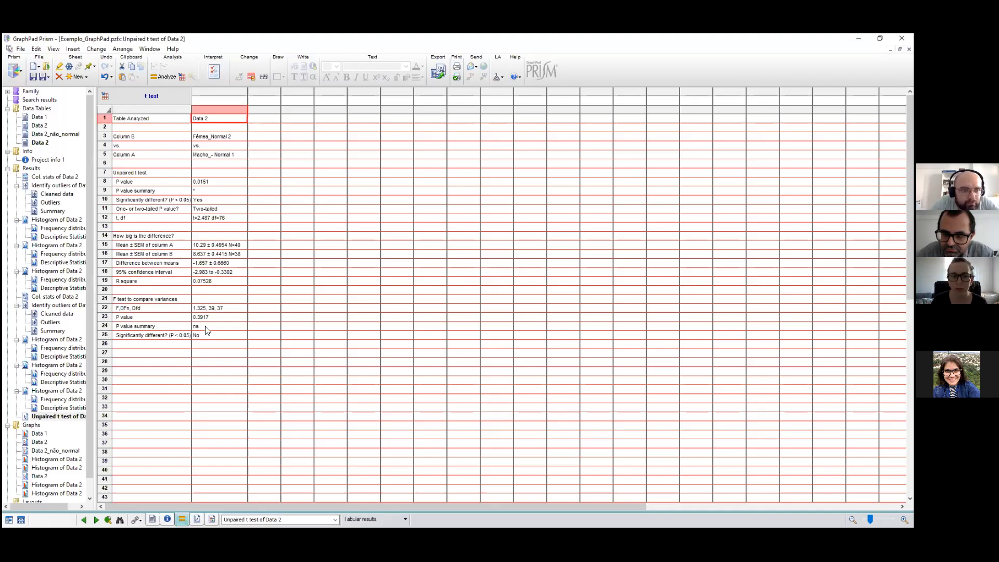
{"action": "left_click_drag", "start_coordinate": [148, 308], "coordinate": [145, 342]}
{"action": "left_click", "coordinate": [224, 335]}
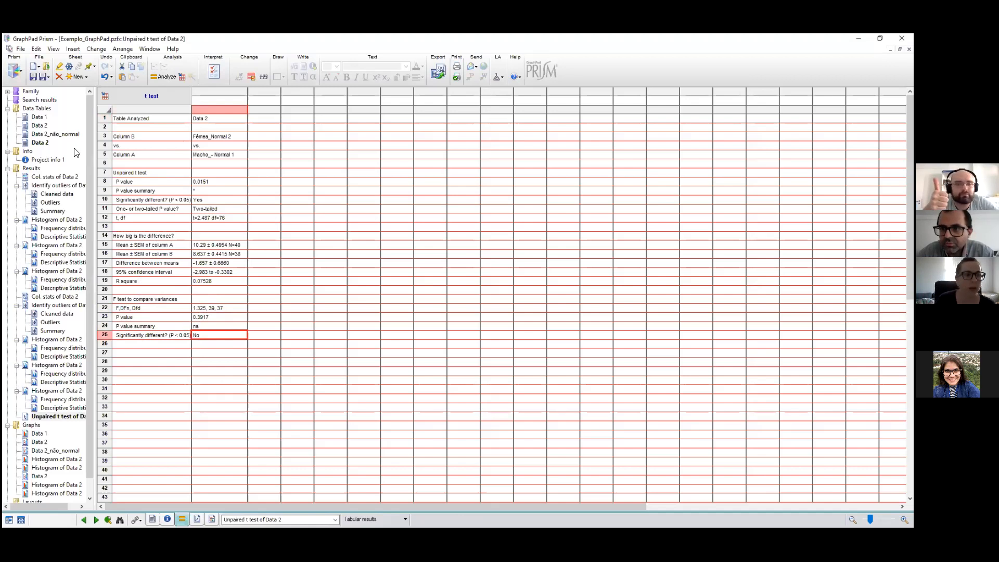
Compare the groups in the Data 2_não_normal table with those in both Data 2 tables, and widen the sheet list to show full names
{"action": "left_click", "coordinate": [71, 134]}
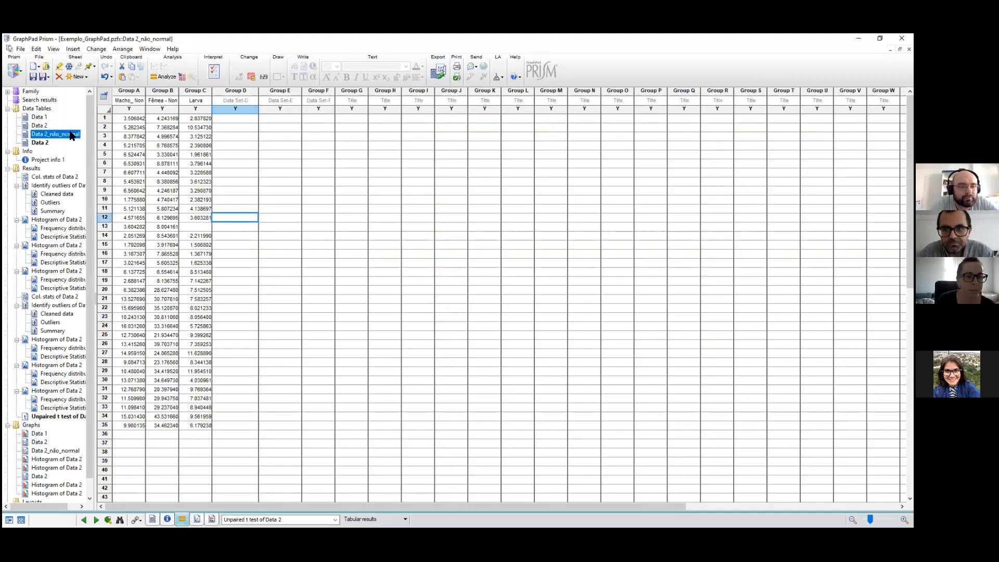
{"action": "left_click", "coordinate": [45, 128]}
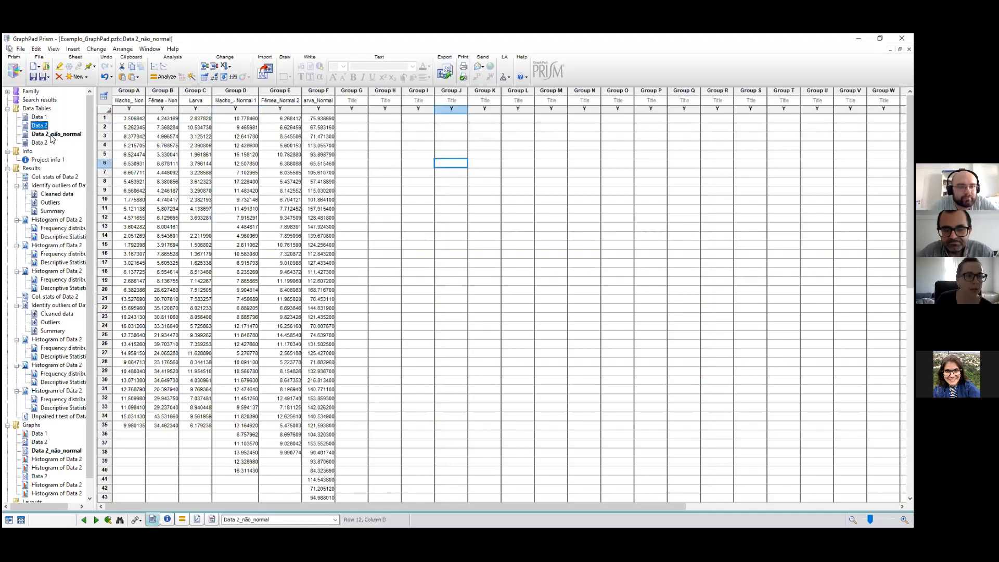
{"action": "left_click", "coordinate": [44, 143]}
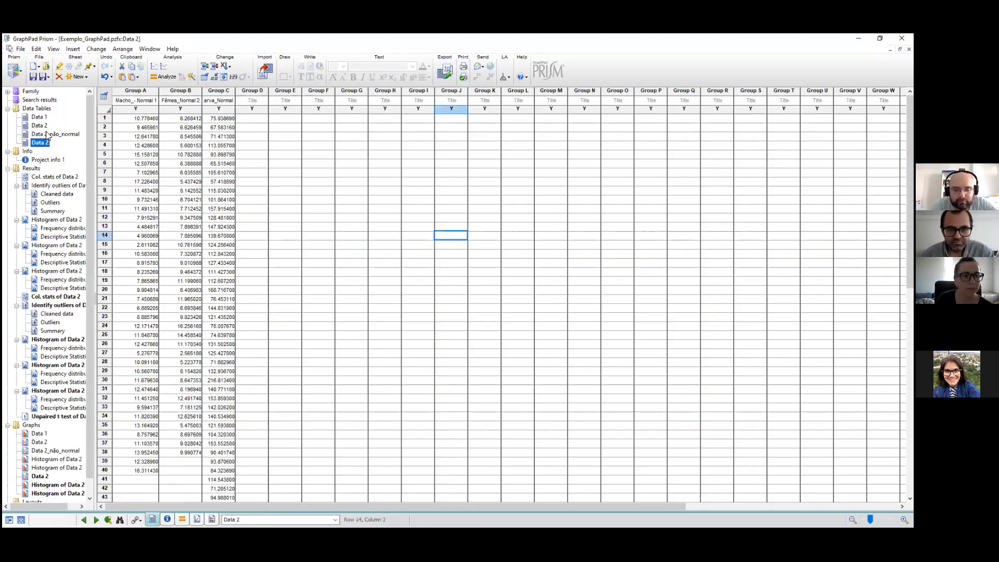
{"action": "left_click", "coordinate": [47, 134]}
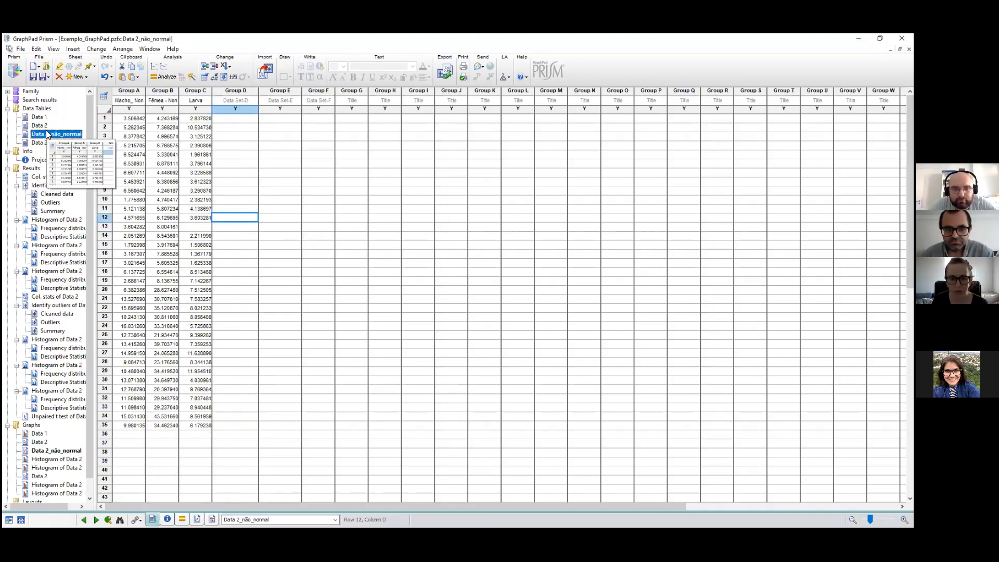
{"action": "left_click", "coordinate": [40, 146]}
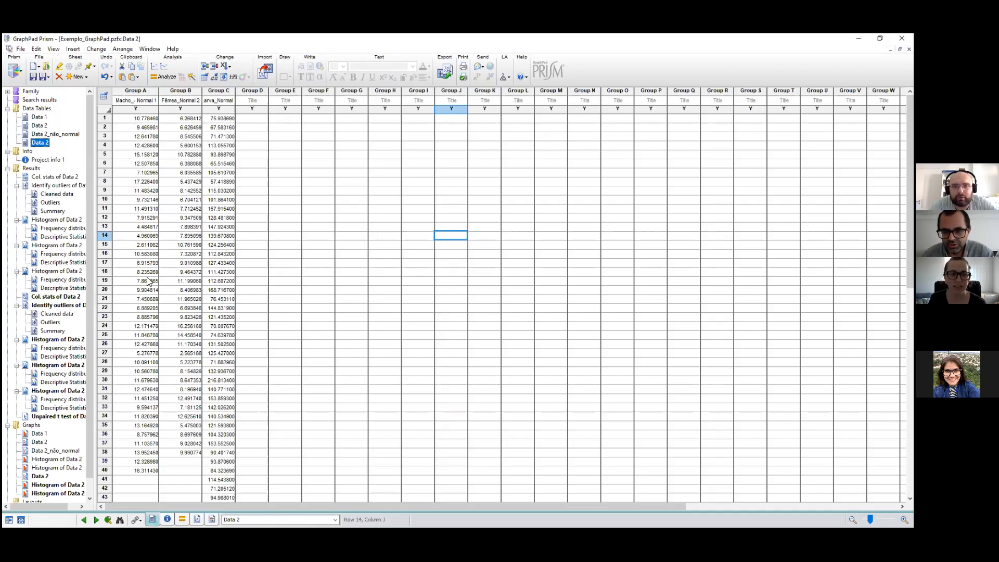
{"action": "left_click_drag", "start_coordinate": [93, 304], "coordinate": [151, 307]}
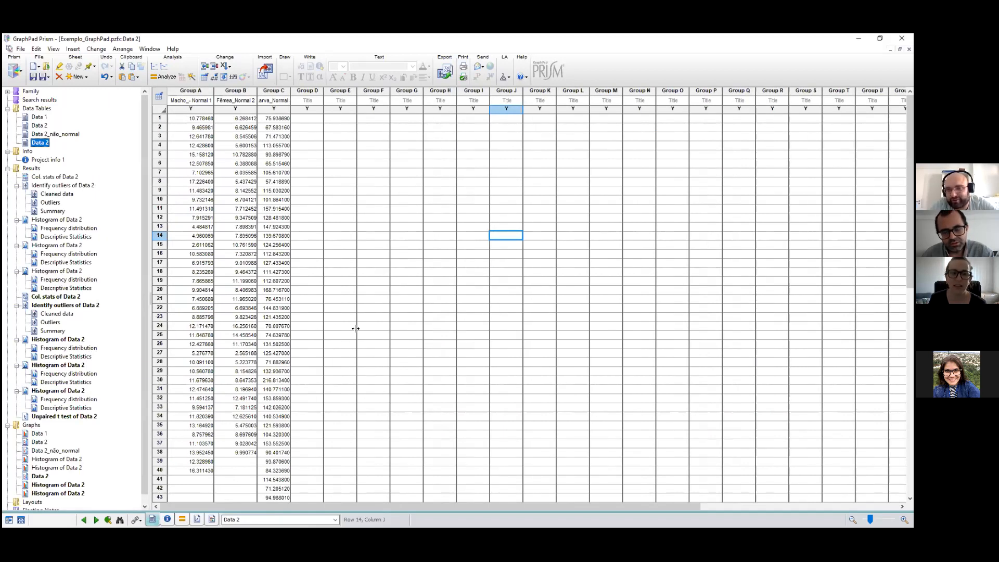